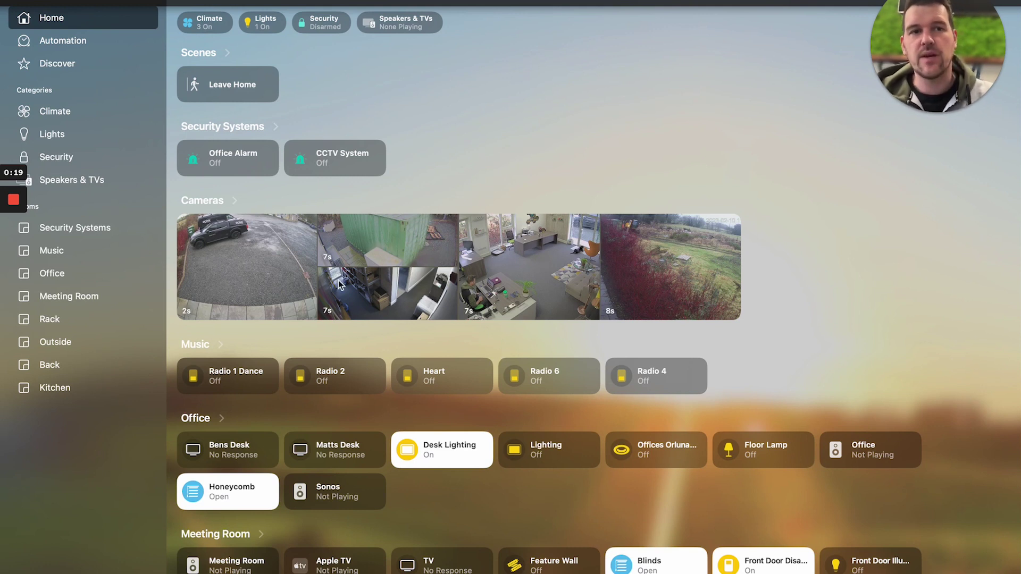
Inspect the controls of the CCTV System and Front Camera alarm accessories, closing each one after viewing
click(379, 169)
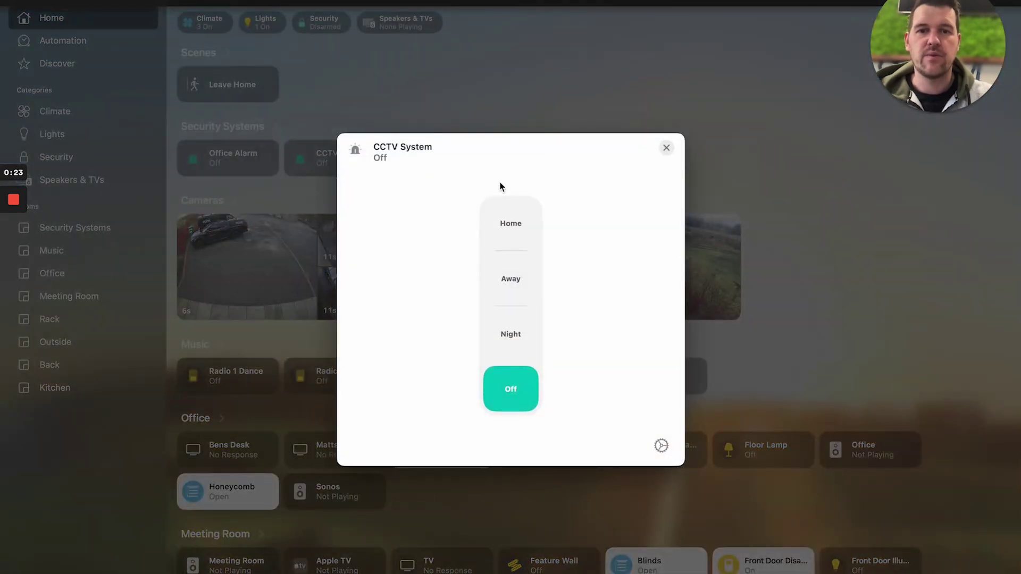
click(666, 148)
scroll(487, 180, down, 5)
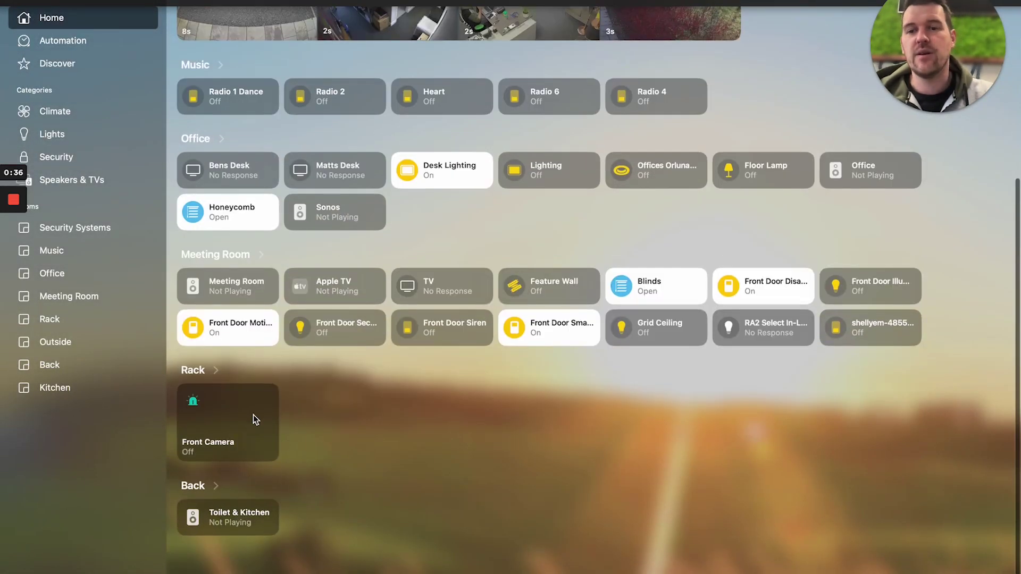
click(253, 418)
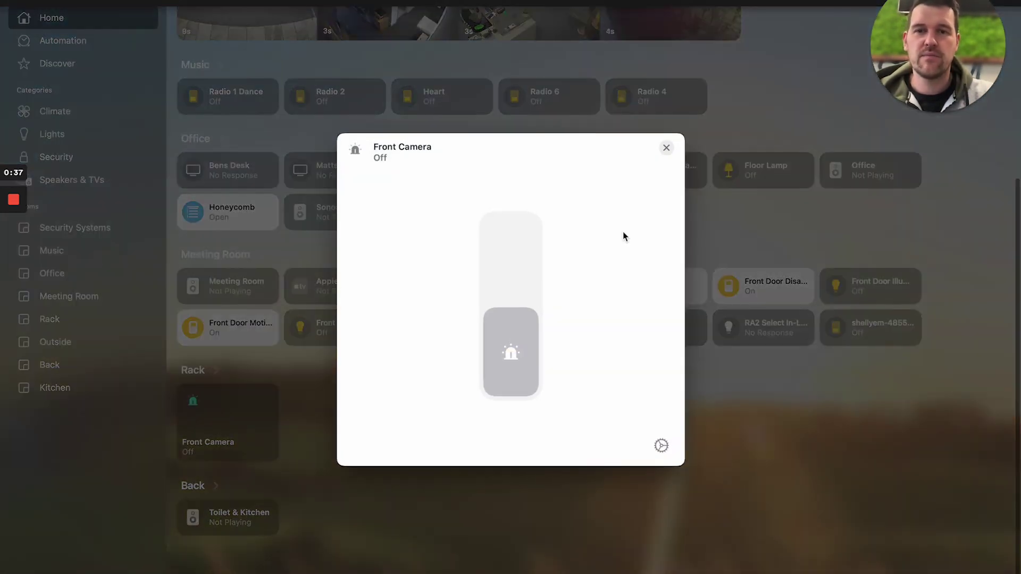
click(666, 147)
scroll(652, 201, up, 5)
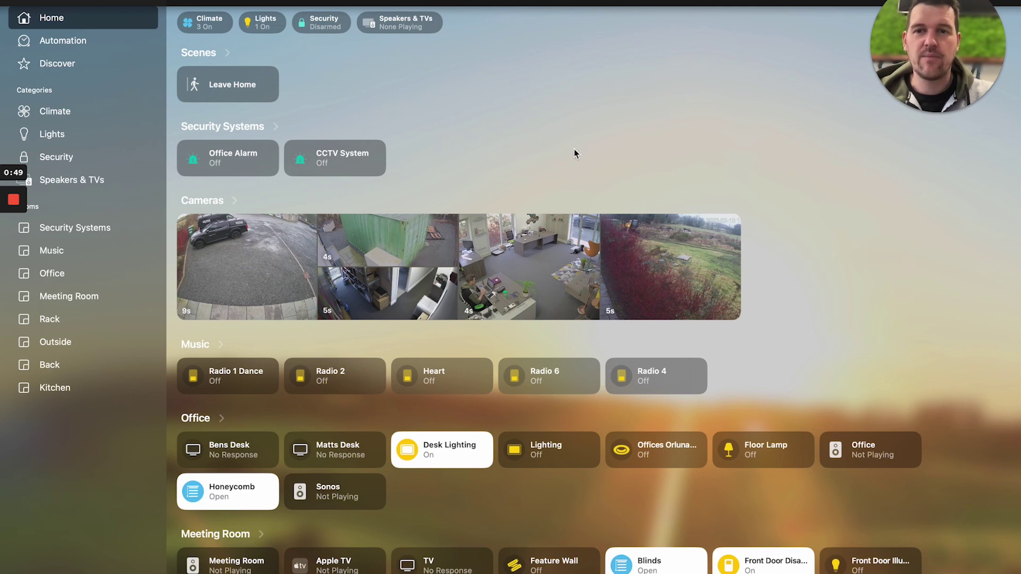
Switch to Home Assistant and delete the "When Armed - Disaming Off" automation
key(ctrl+Right)
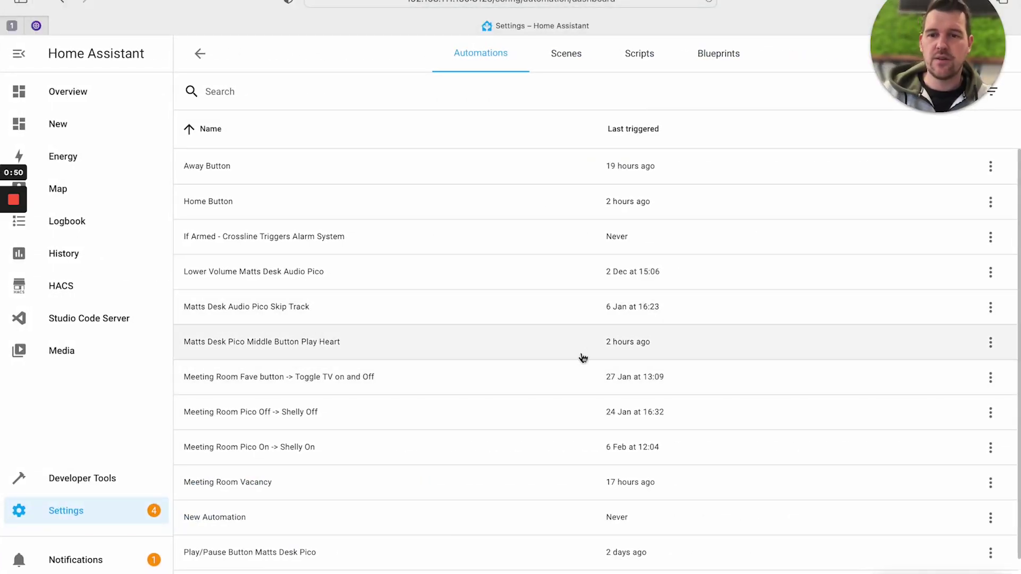
scroll(585, 425, down, 3)
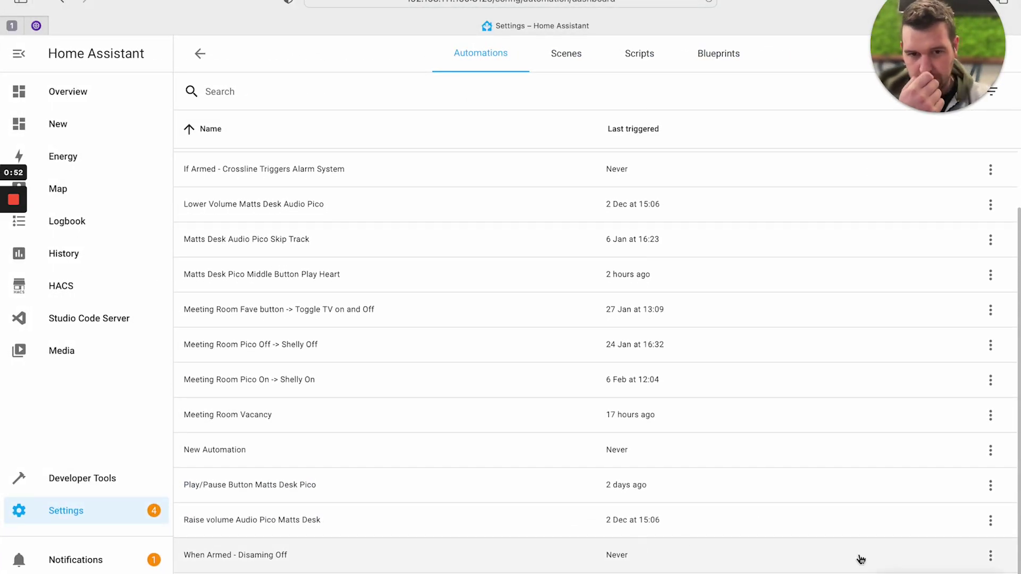
click(990, 555)
click(973, 523)
click(607, 364)
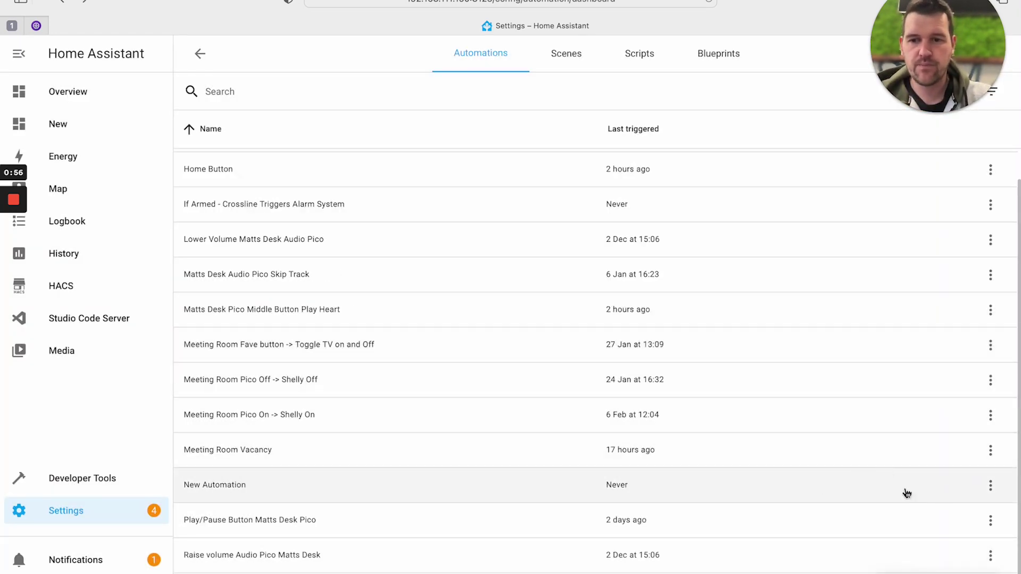
Delete the "If Armed - Crossline Triggers Alarm System" automation
click(990, 237)
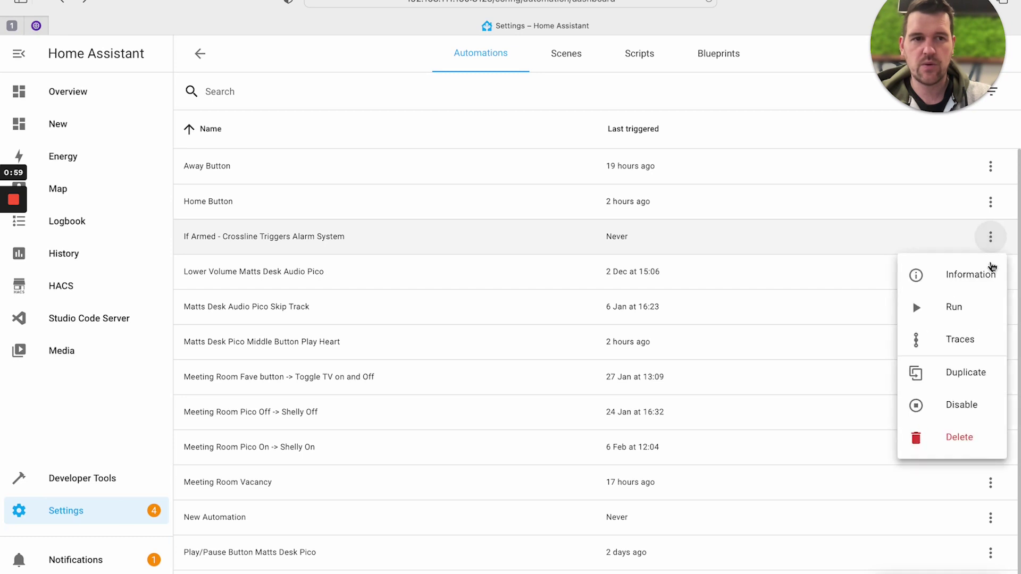
click(950, 436)
click(613, 364)
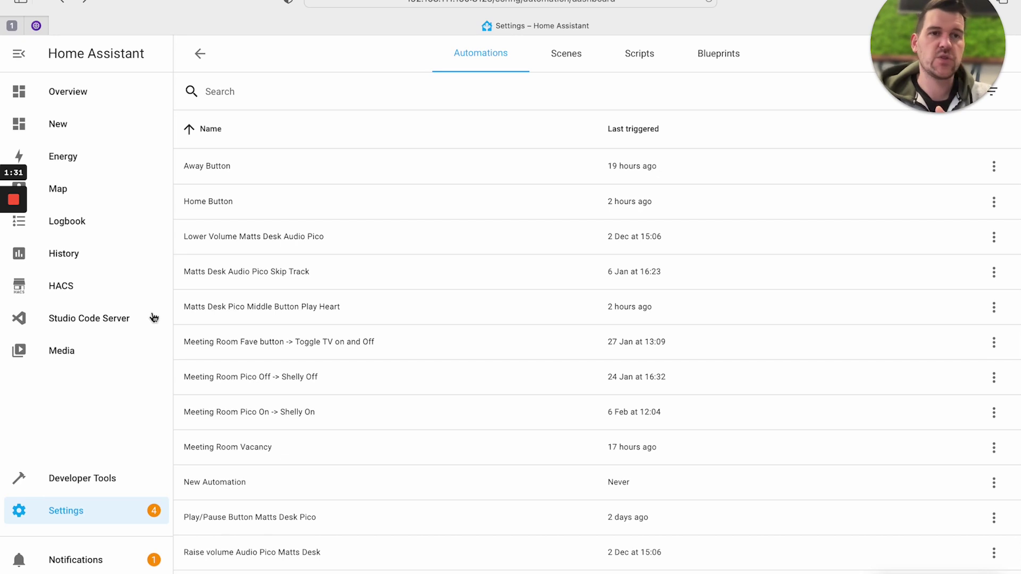
Open Studio Code Server and review the alarm_control_panel definitions for front_camera_ghost and front_camera in configuration.yaml
click(130, 319)
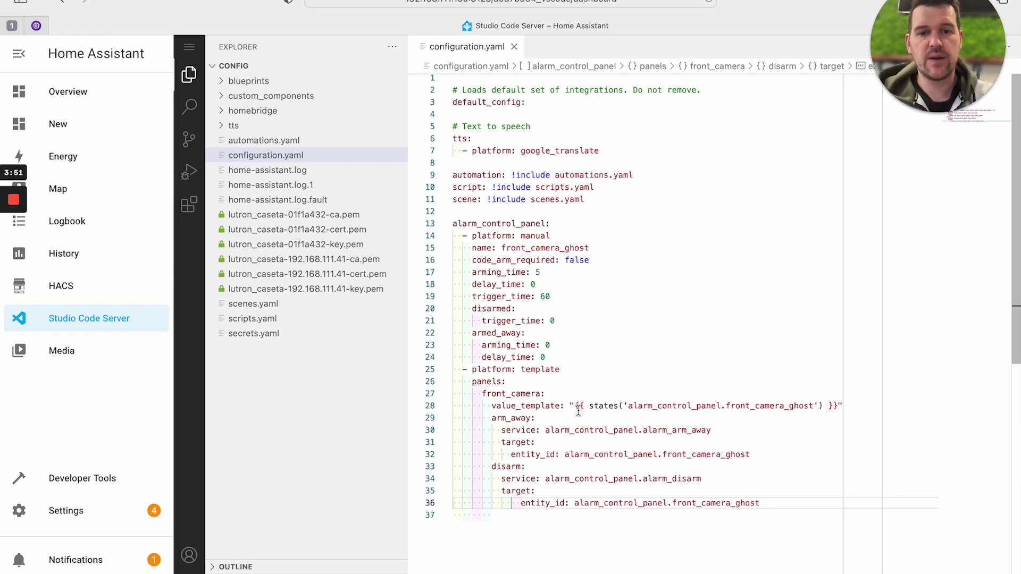
mouse_move(694, 406)
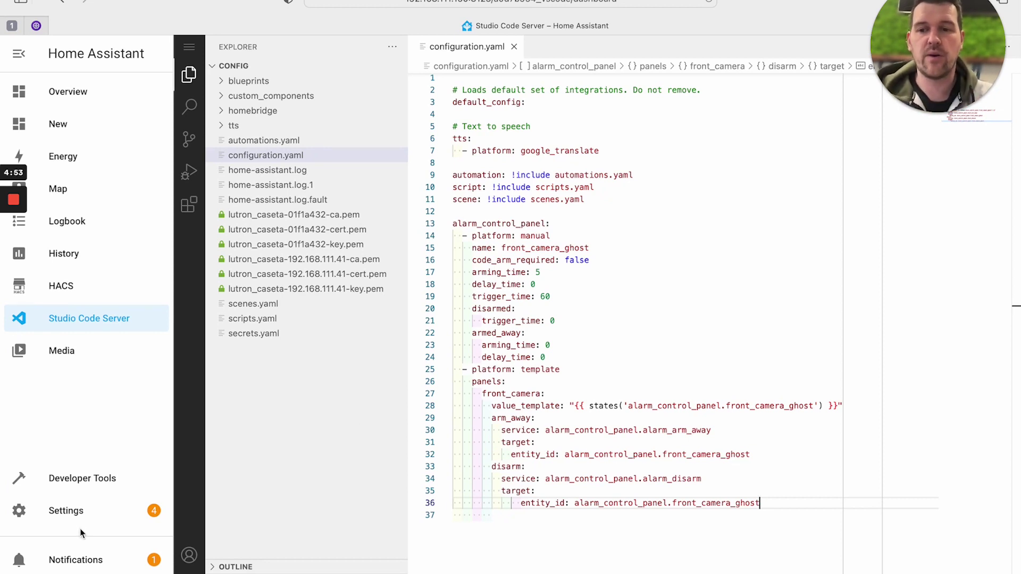
Return to the automations list and start an empty automation with a State trigger
click(89, 511)
click(567, 391)
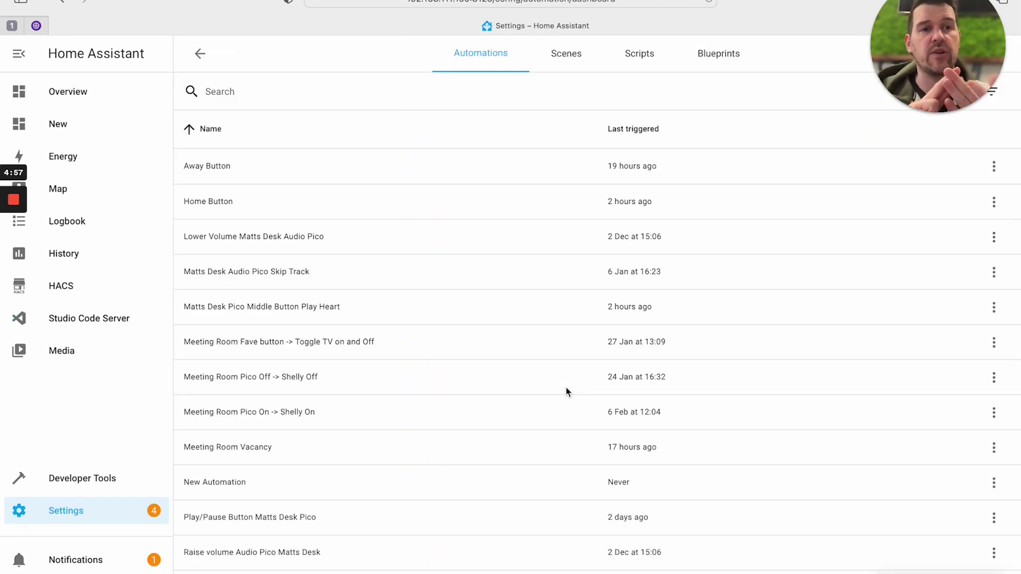
click(946, 562)
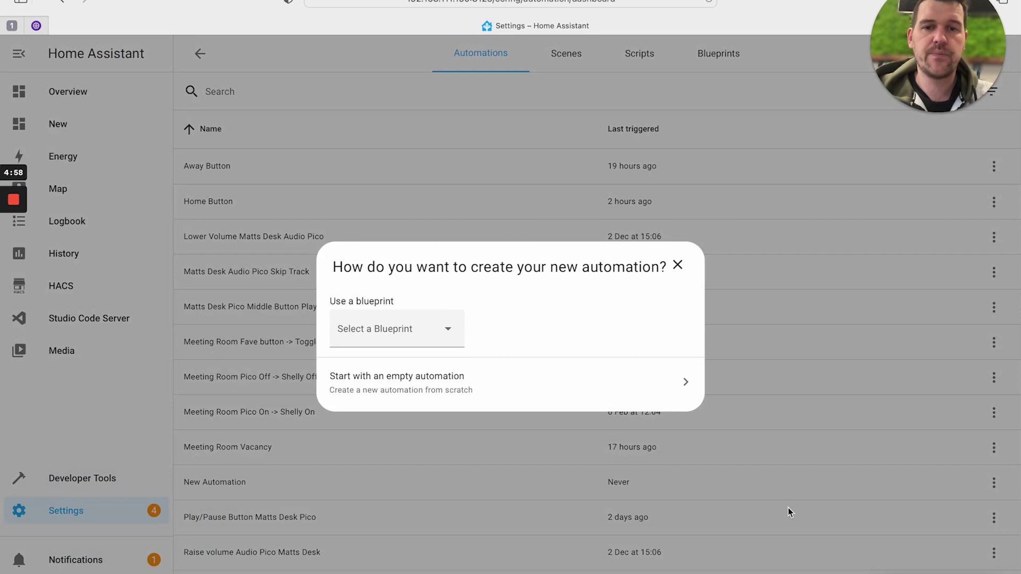
click(513, 372)
click(310, 135)
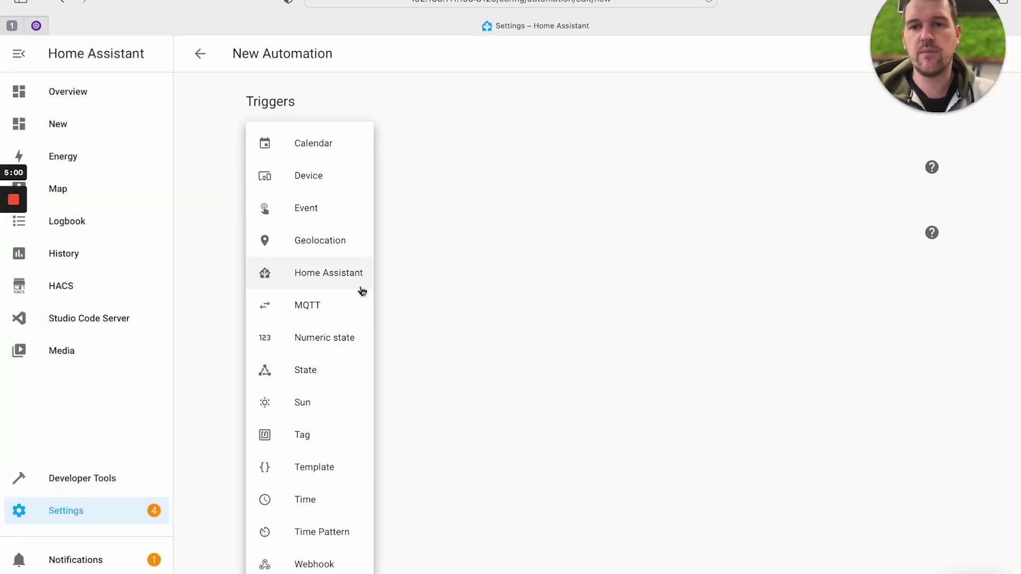
click(343, 382)
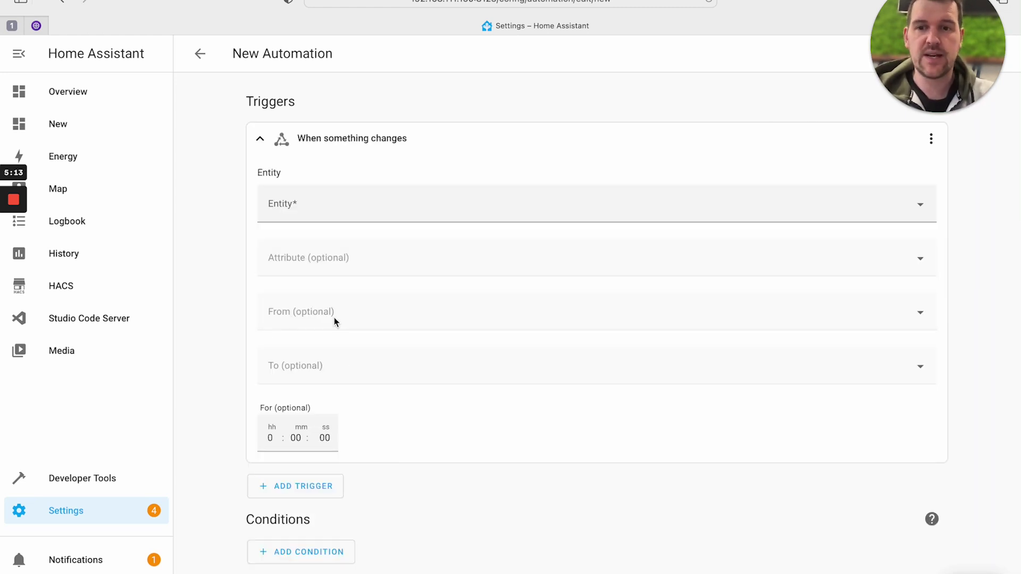
Make the trigger fire when the front_camera_ghost entity changes to Armed away
click(327, 197)
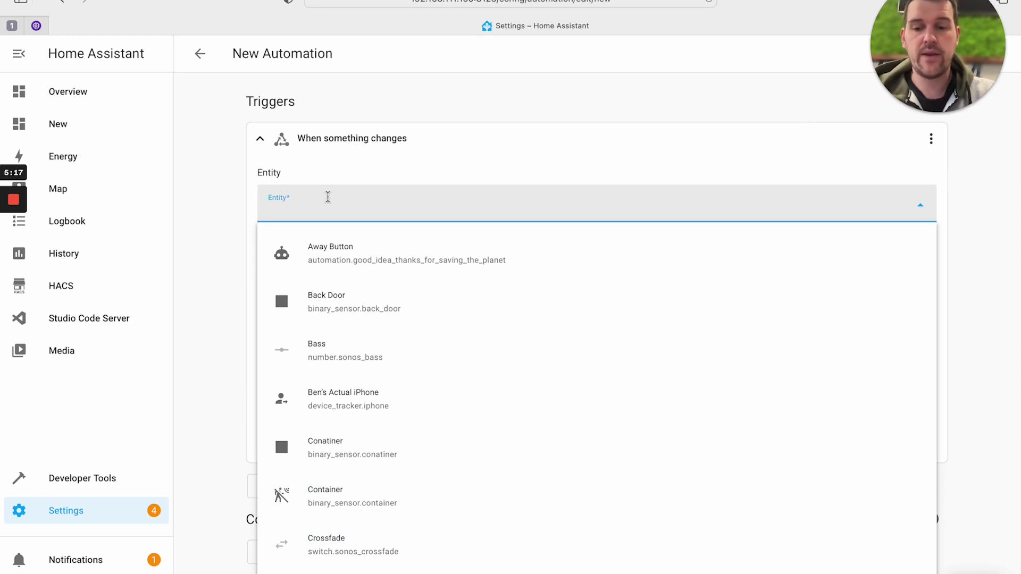
text(gho)
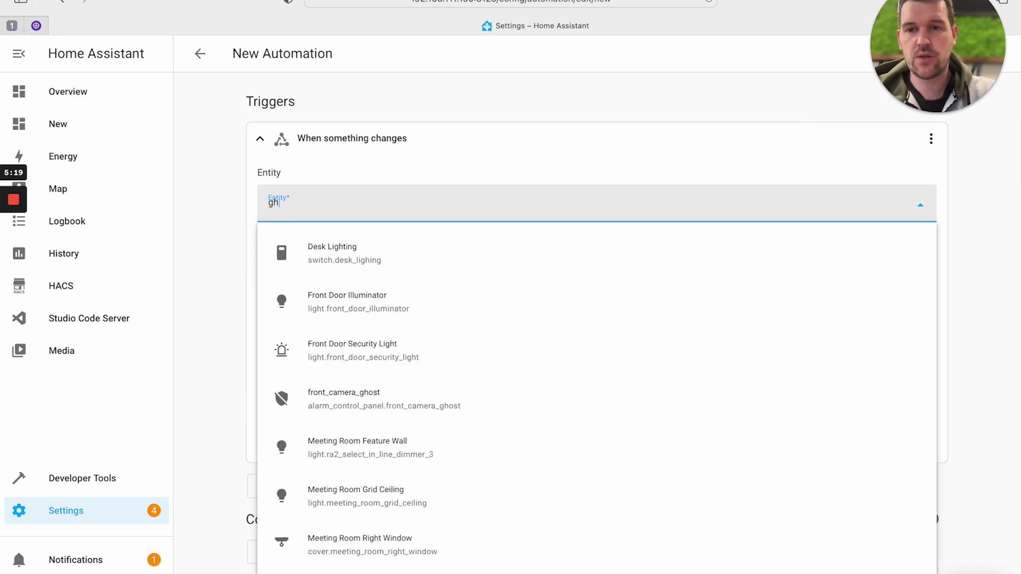
click(401, 252)
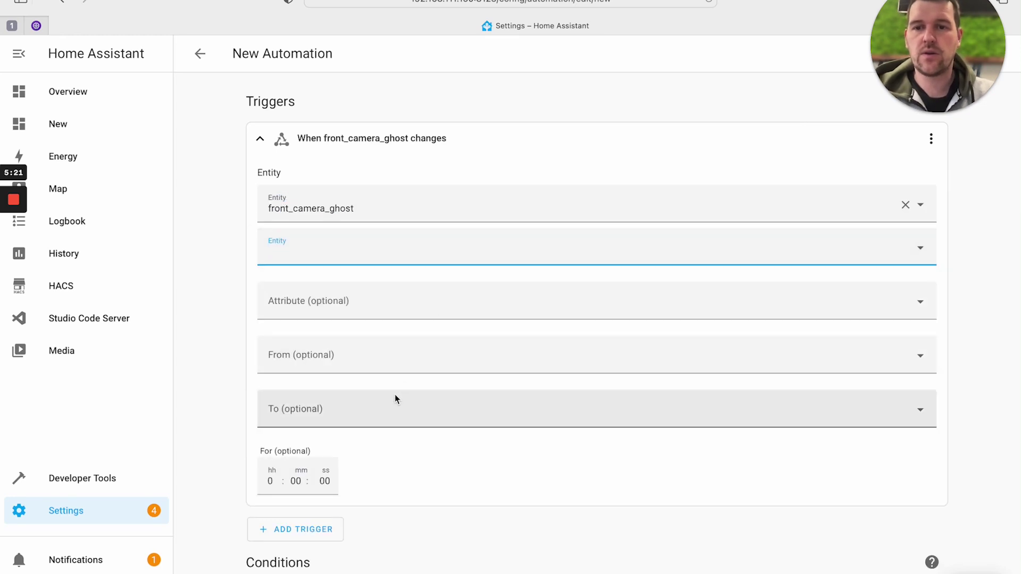
click(385, 408)
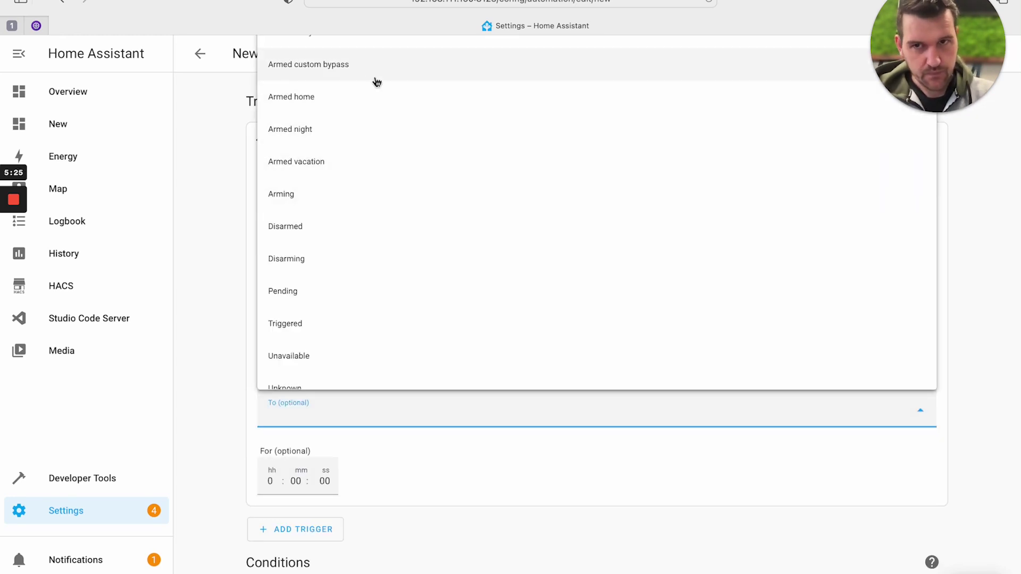
click(374, 48)
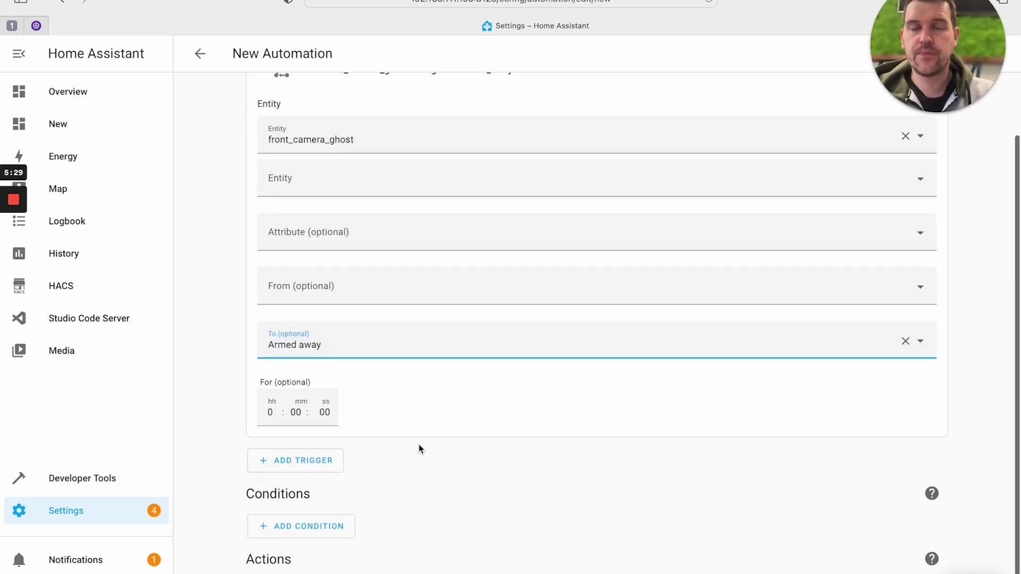
Add a service-call action that runs Switch: Turn off on the Front Door Disarming entity
click(341, 572)
click(359, 167)
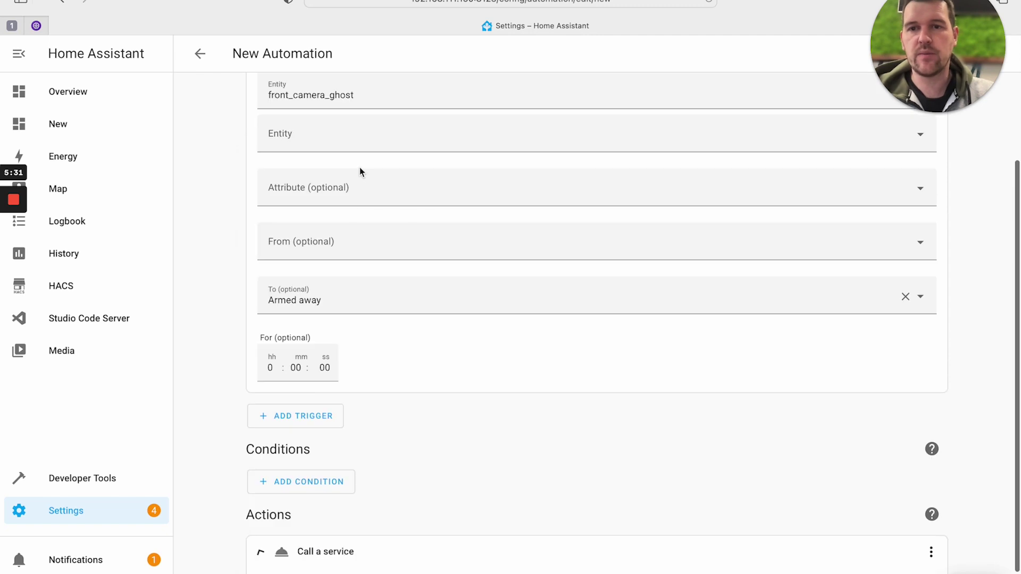
click(438, 533)
text(swigt)
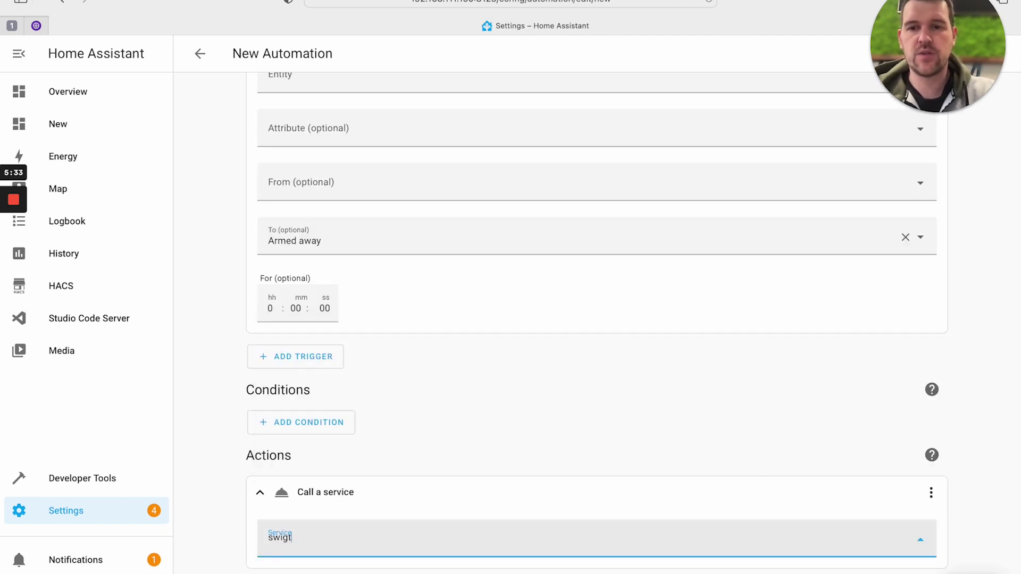
key(BackSpace)
key(BackSpace)
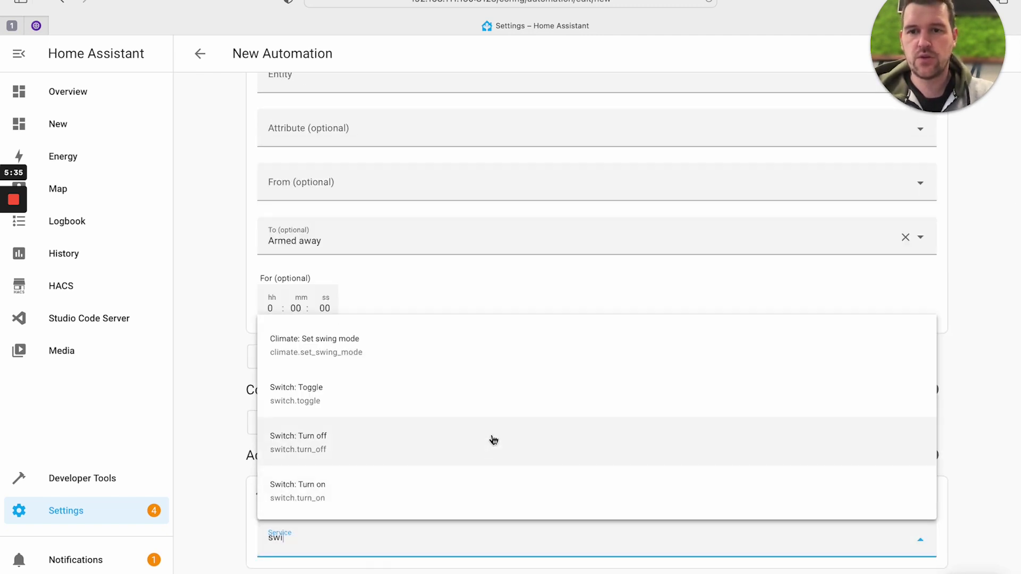
click(455, 440)
scroll(674, 529, down, 2)
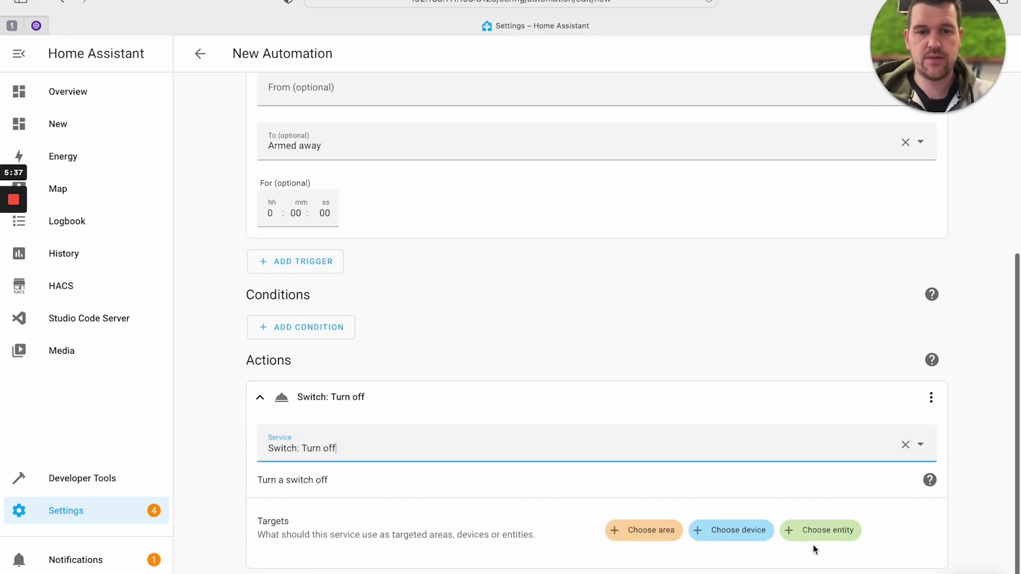
click(816, 532)
click(719, 272)
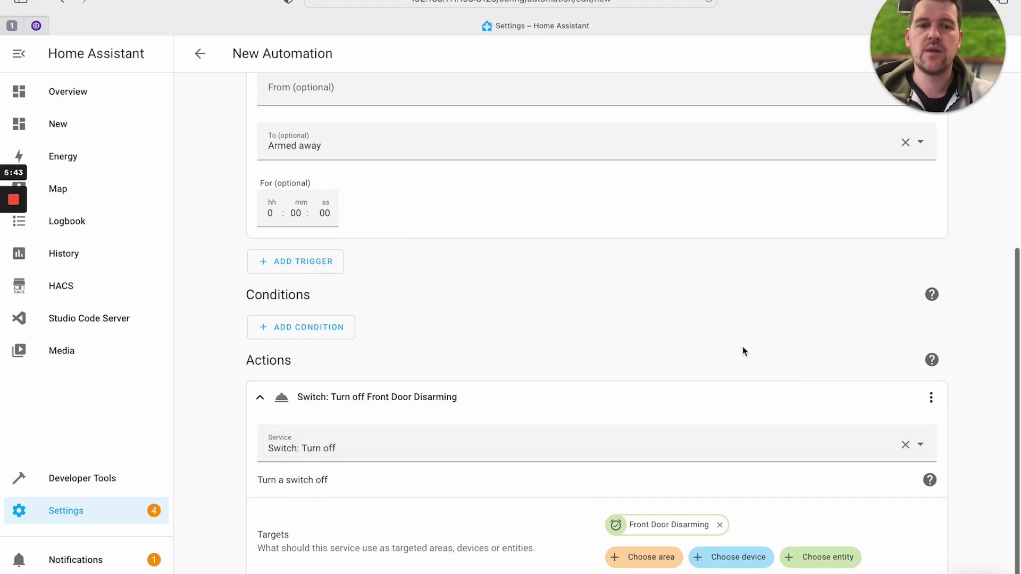
Save the automation under the name "CCTV Arming"
scroll(742, 346, up, 1)
scroll(742, 346, up, 4)
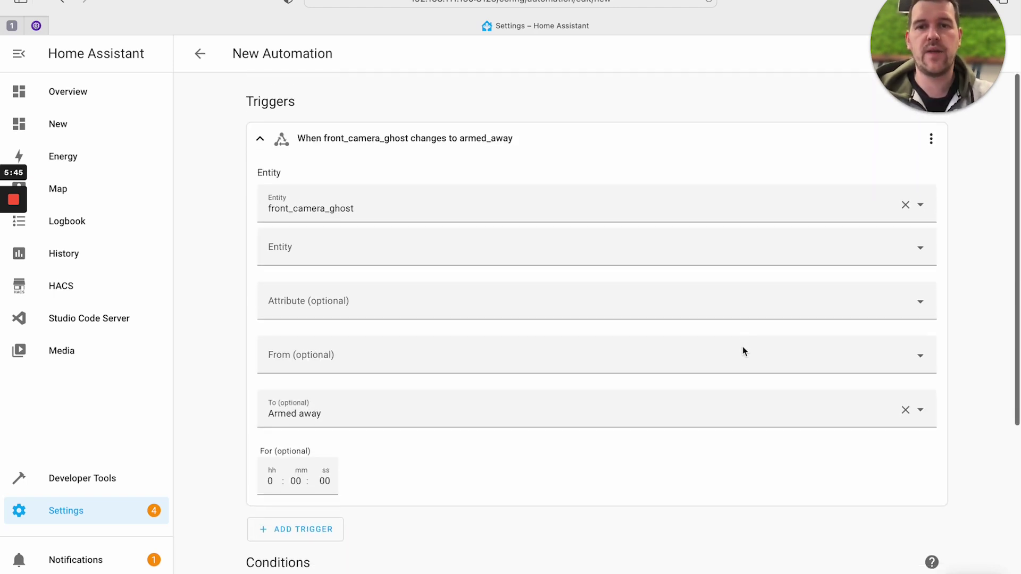
key(super+s)
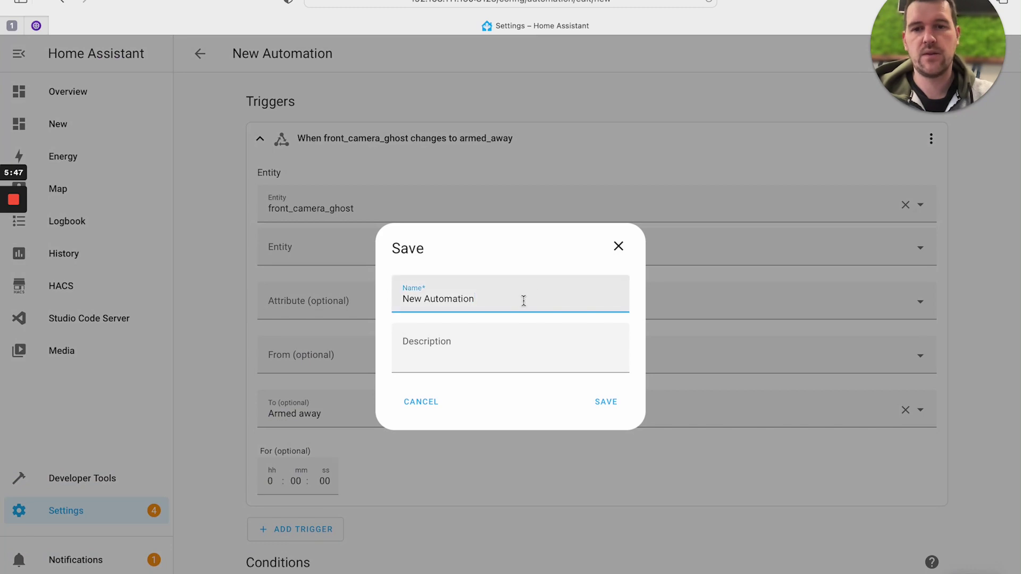
key(super+a)
text(CCTV Arming)
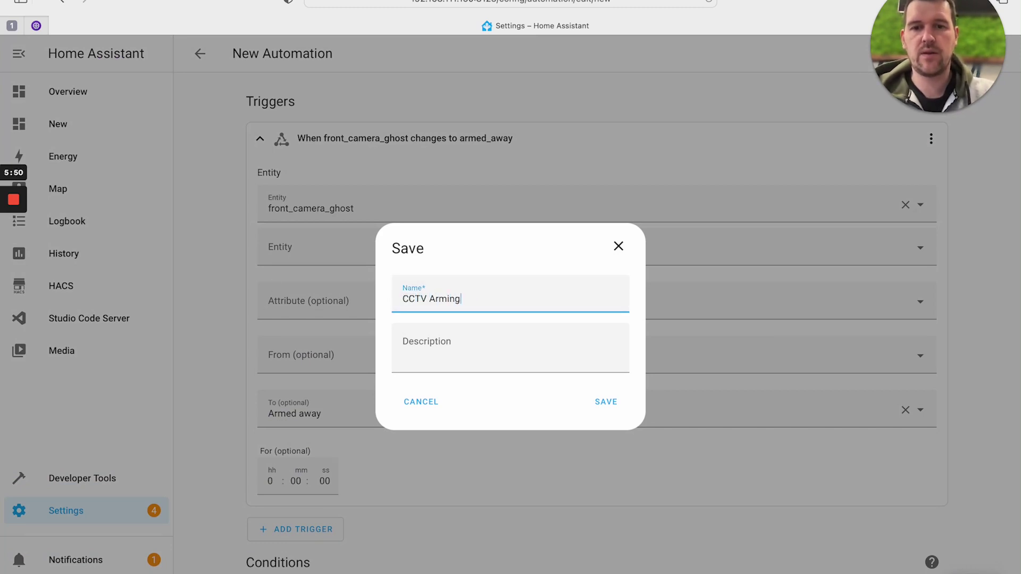
key(Return)
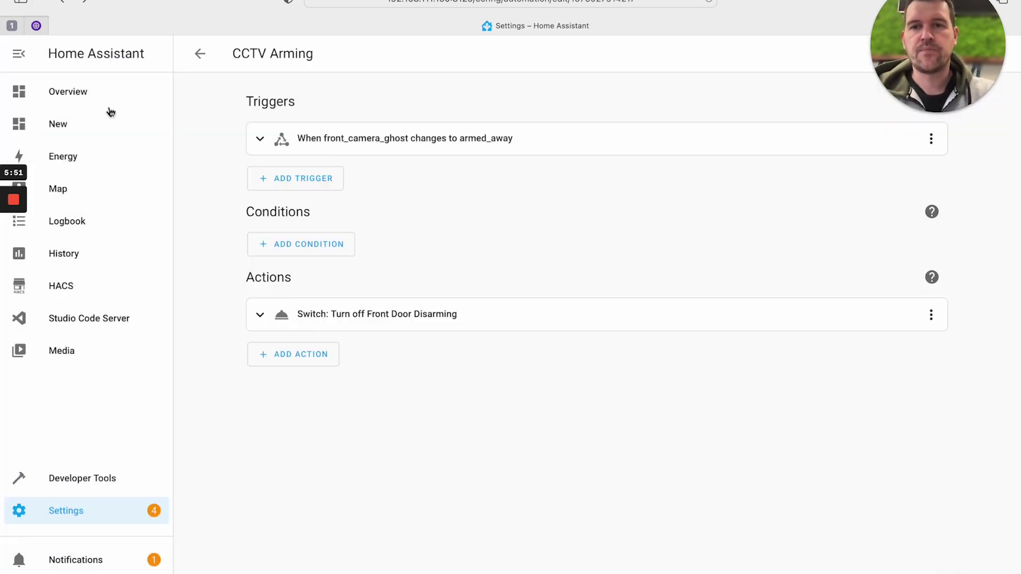
Go back to the automations list and start another empty automation with a State trigger
click(200, 53)
click(952, 551)
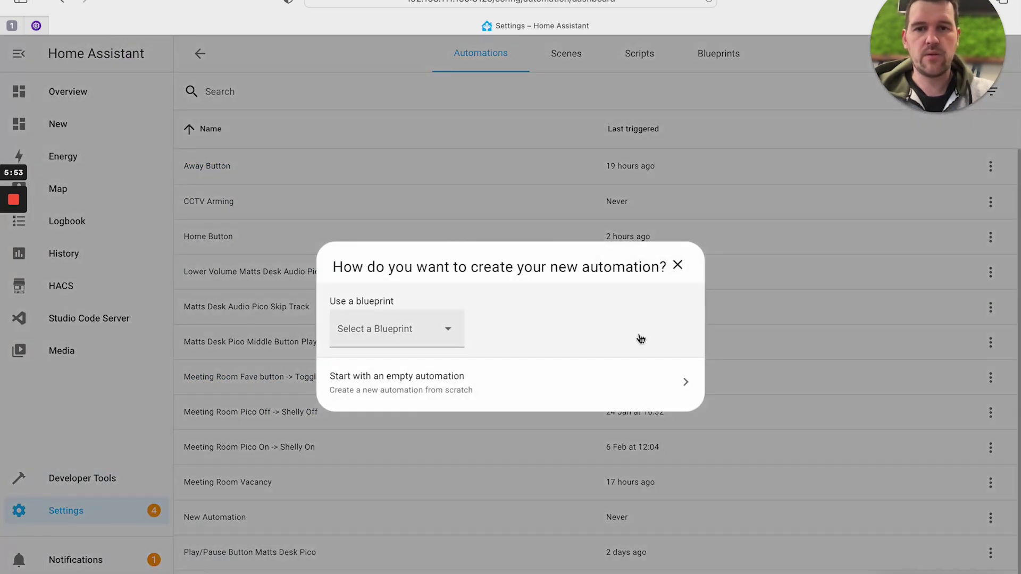
click(640, 387)
click(327, 130)
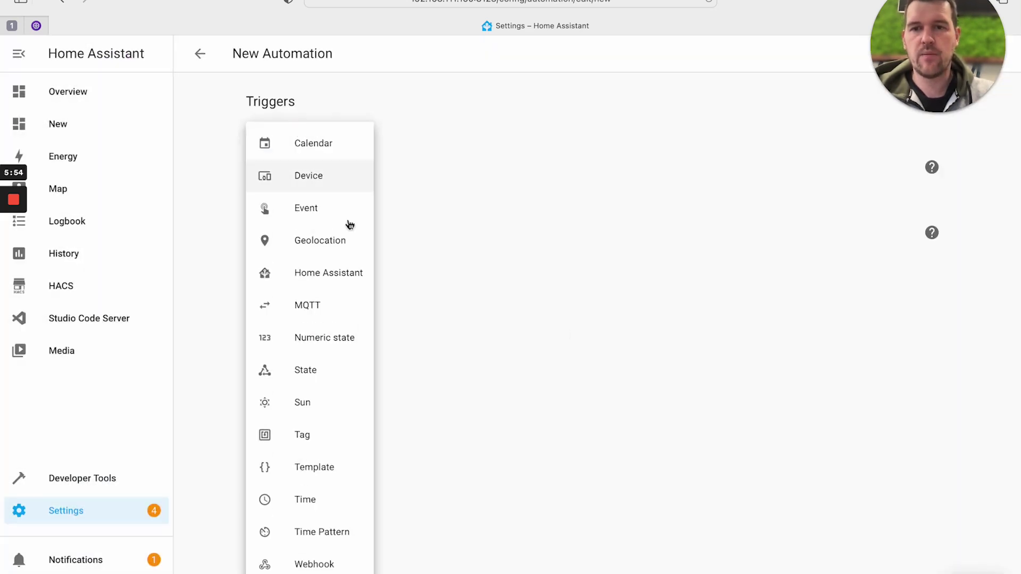
click(331, 368)
Make the trigger fire when the front_camera entity changes to Disarmed
click(327, 202)
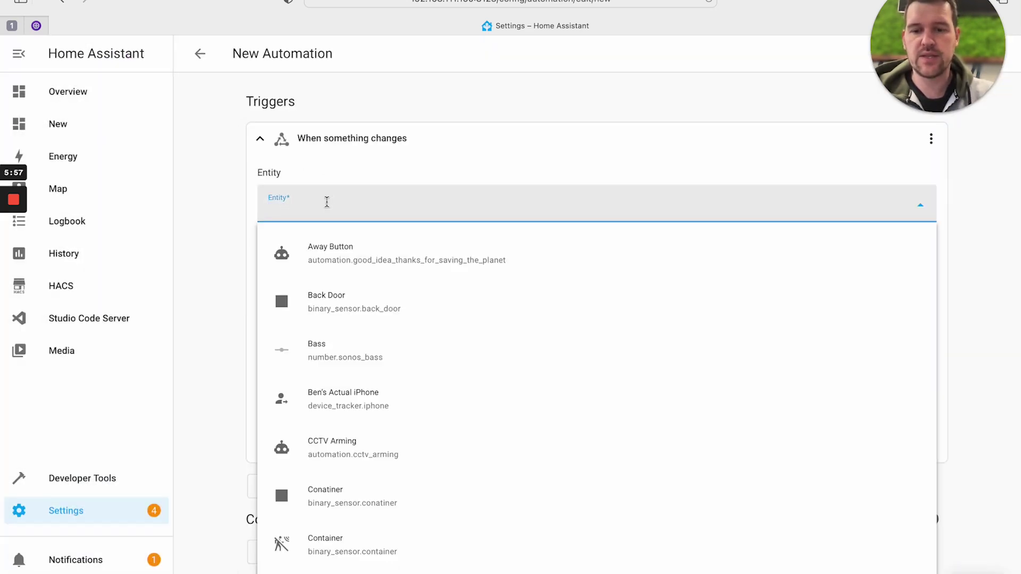
text(alarm)
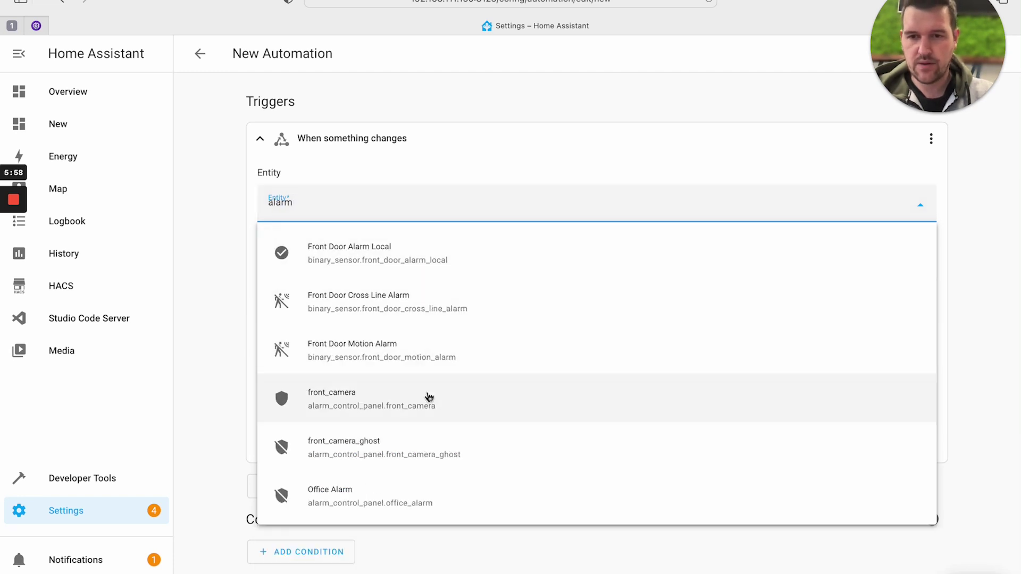
click(440, 407)
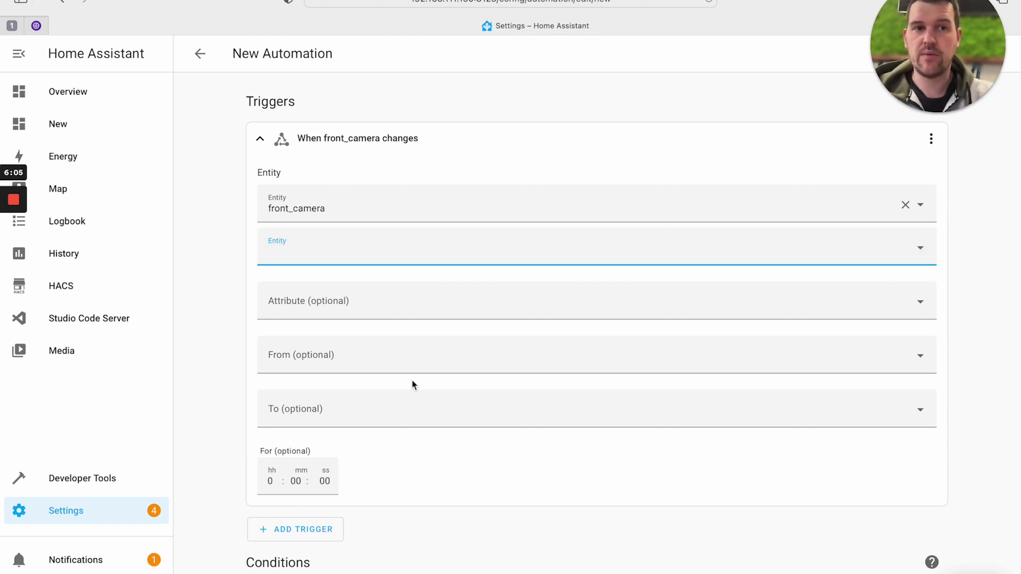
click(335, 406)
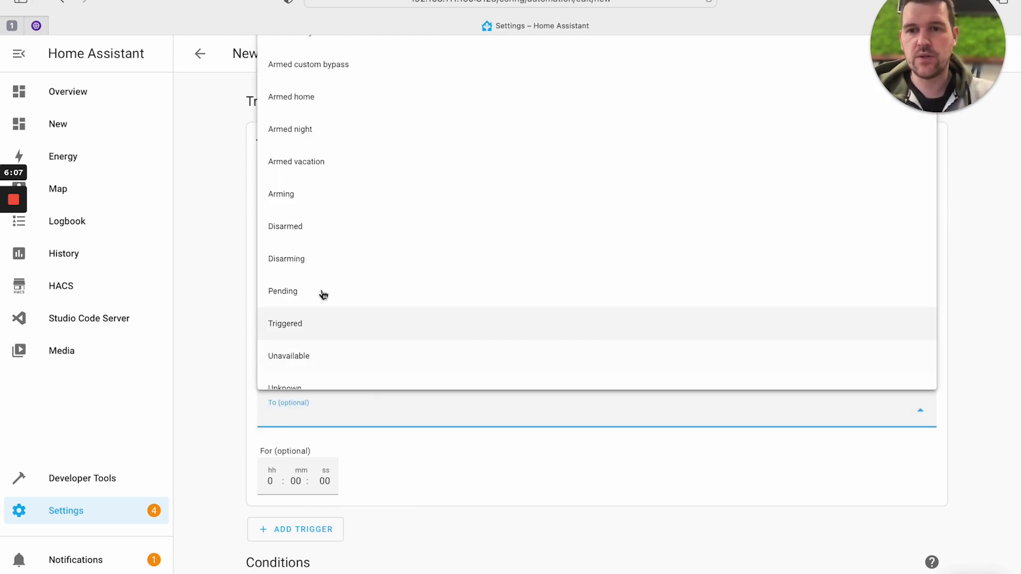
click(346, 237)
Add a service-call action that runs Switch: Turn on for the Front Door Disarming entity
scroll(419, 467, down, 2)
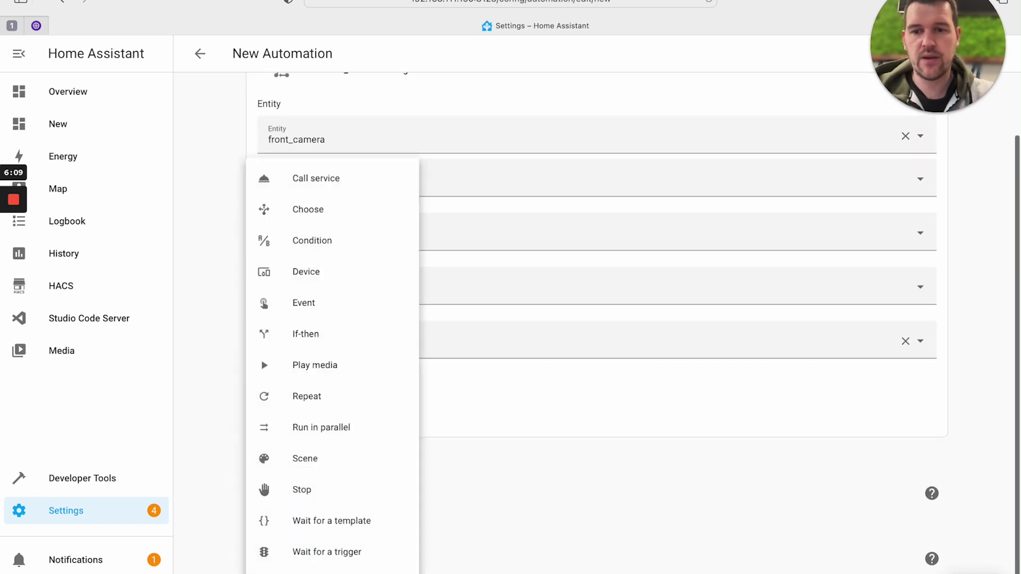
click(399, 171)
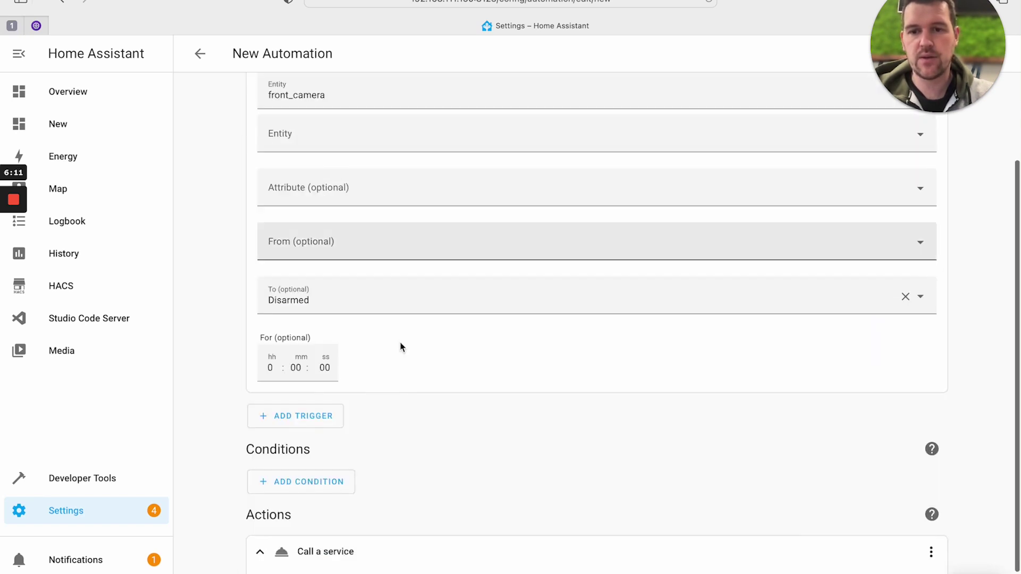
scroll(415, 547, down, 1)
click(376, 535)
text(switch)
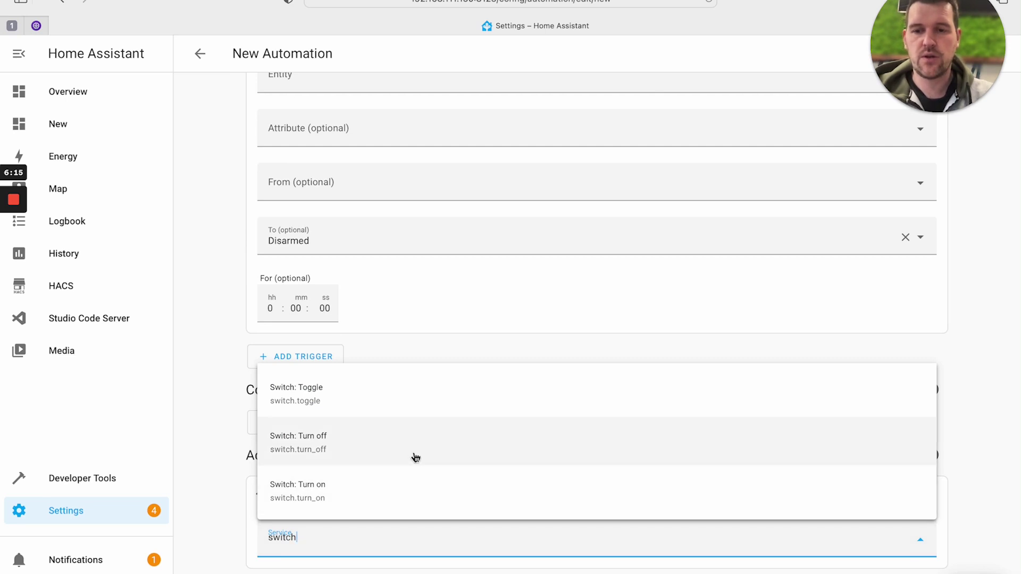
click(405, 486)
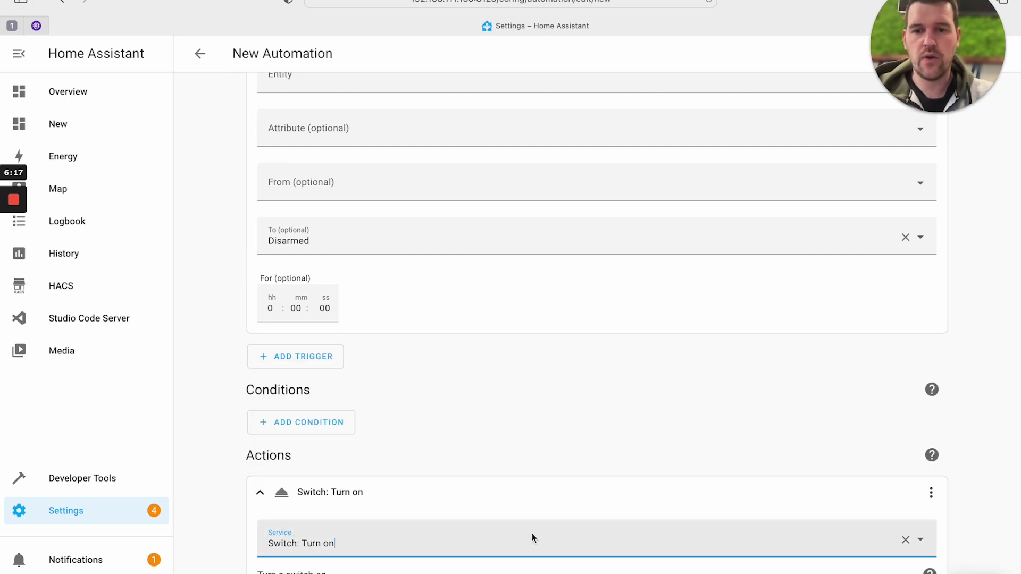
scroll(532, 533, down, 2)
click(844, 547)
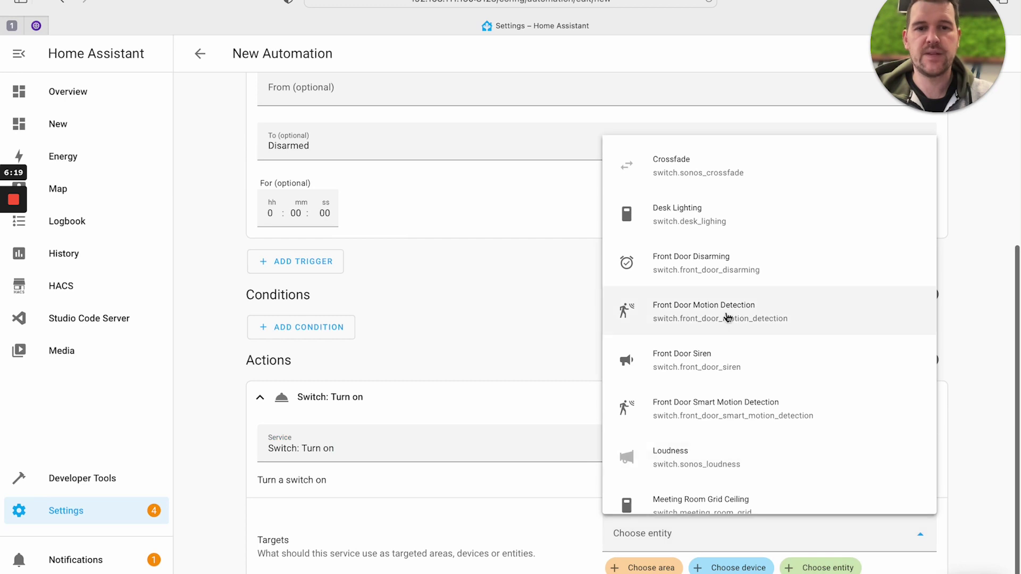
click(733, 266)
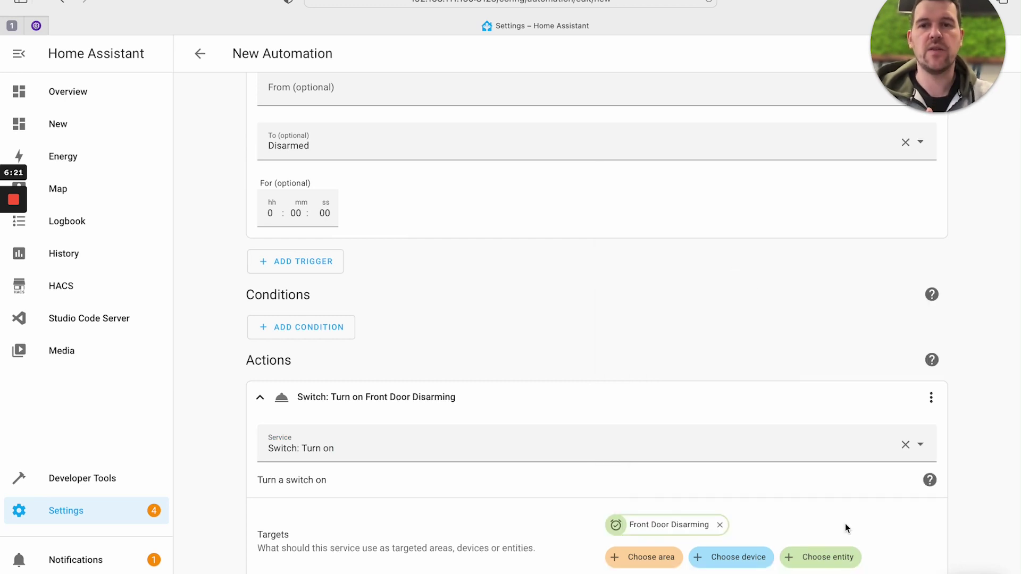
Save the automation under the name "CCTV Disarm"
scroll(812, 410, up, 5)
key(ctrl+s)
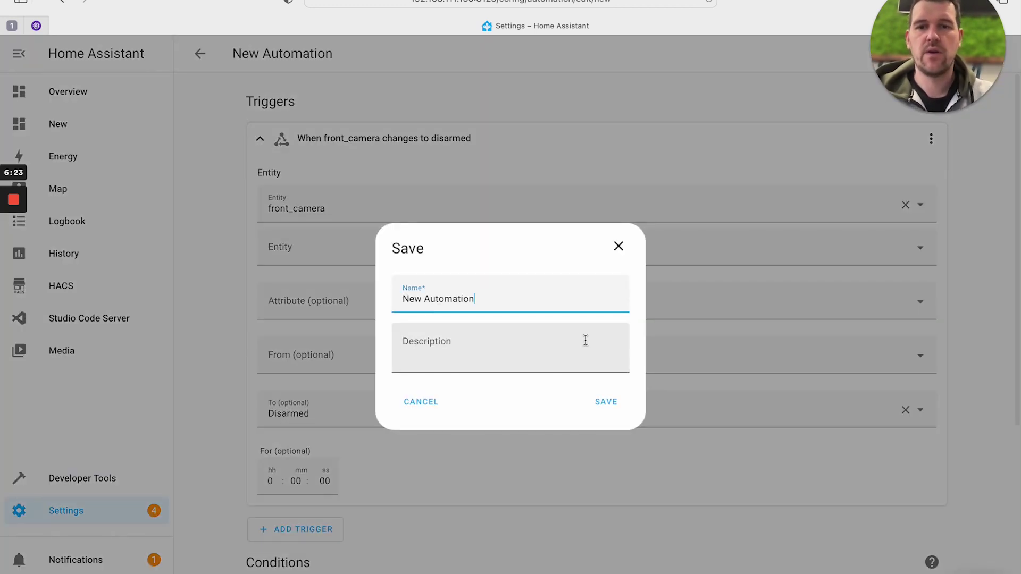
key(ctrl+a)
text(CCTV )
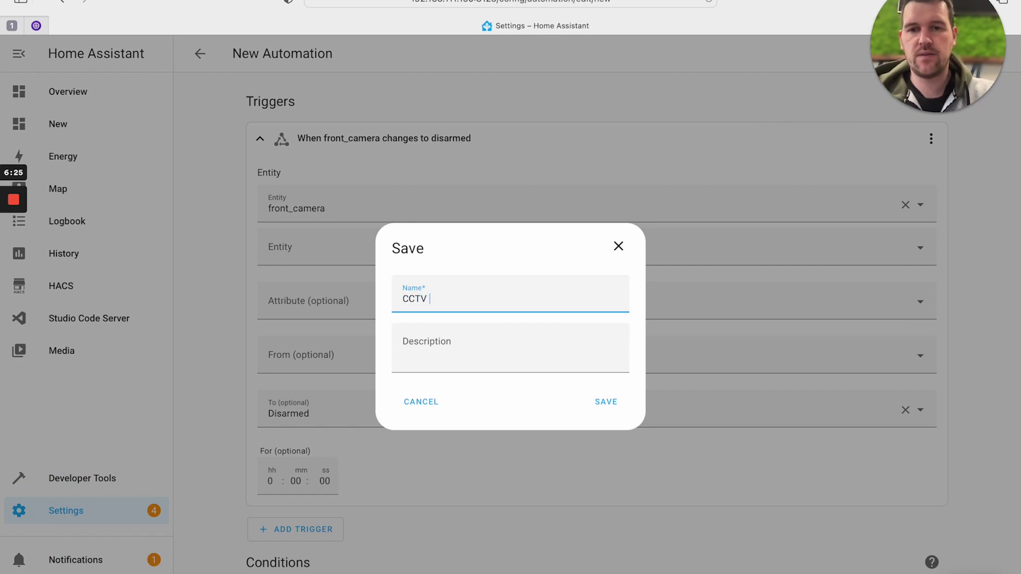
text(Disarm)
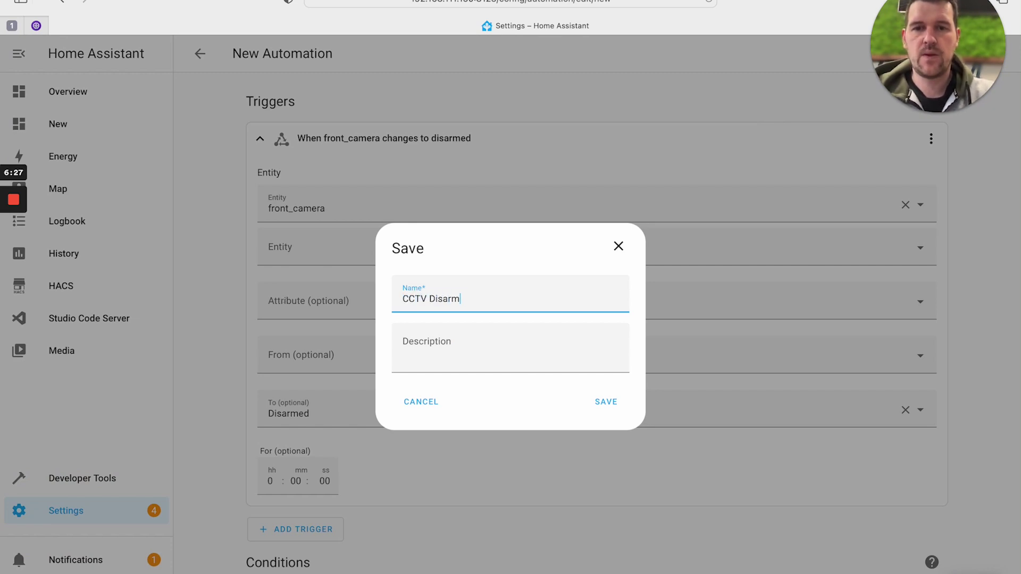
key(Return)
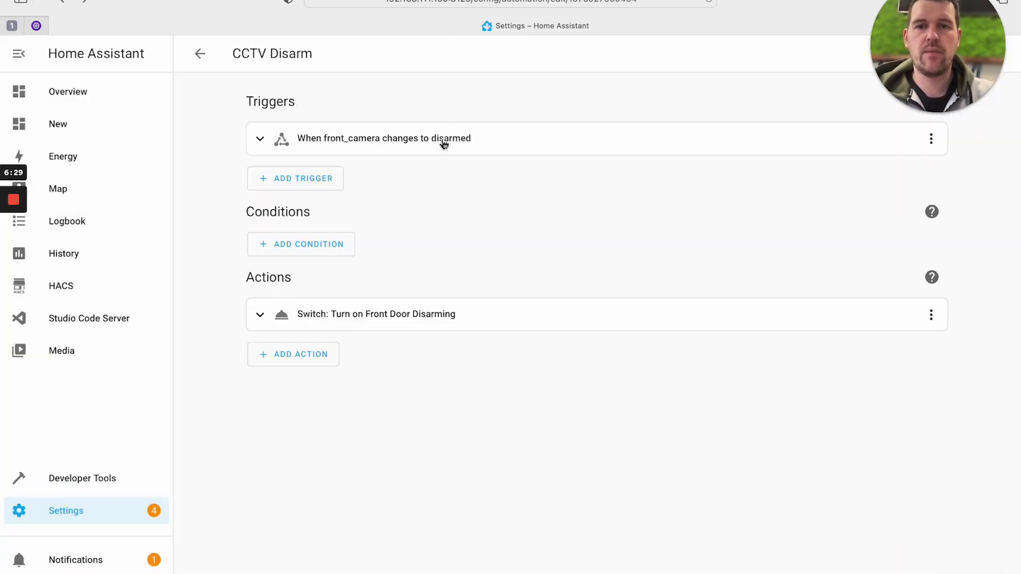
Check the CCTV Disarm automation's action and change its trigger entity to front_camera_ghost
click(408, 319)
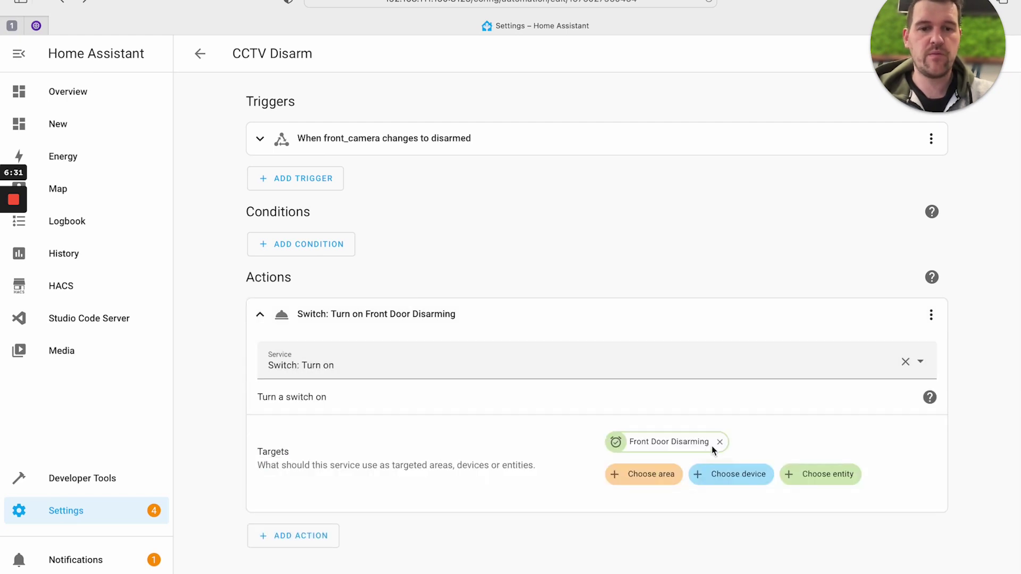
click(611, 367)
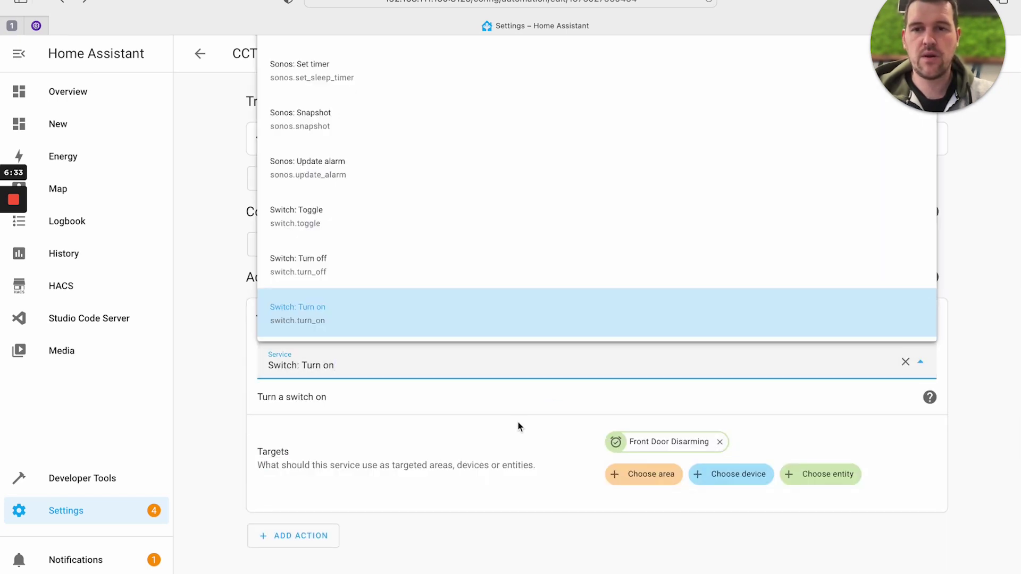
key(Escape)
click(323, 133)
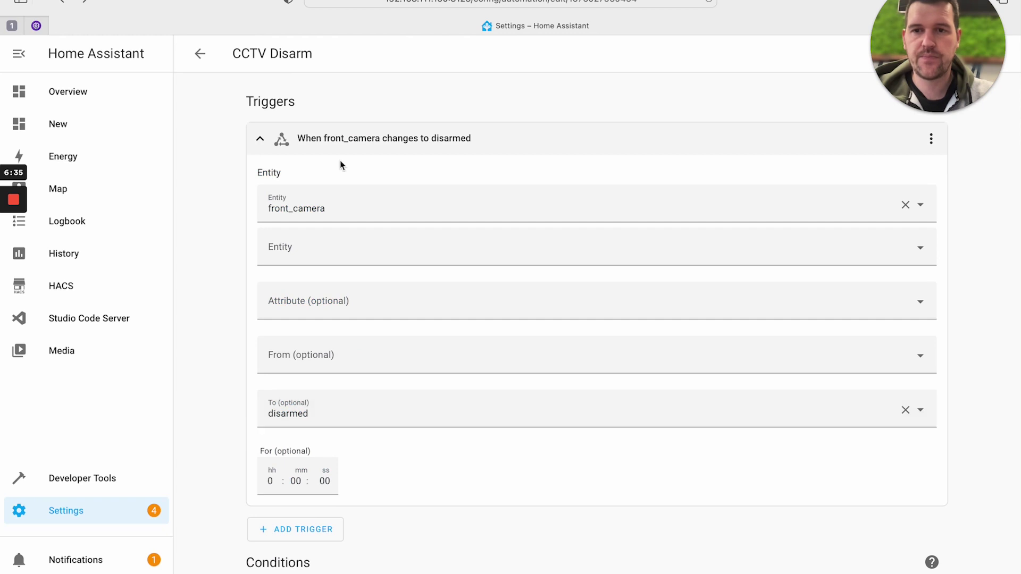
click(346, 208)
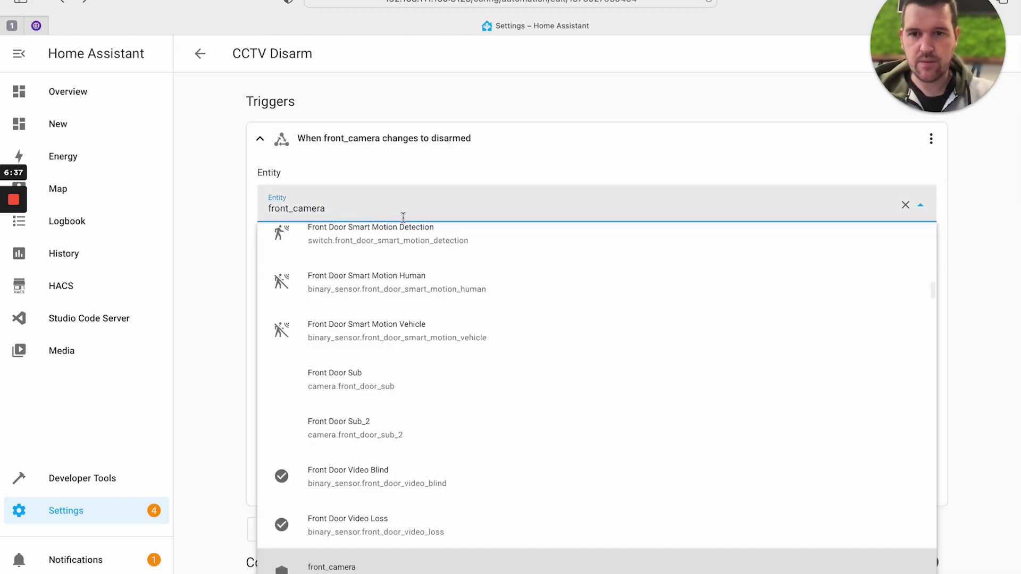
key(BackSpace)
key(BackSpace)
key(BackSpace)
key(BackSpace)
key(BackSpace)
key(BackSpace)
key(BackSpace)
key(BackSpace)
key(BackSpace)
key(BackSpace)
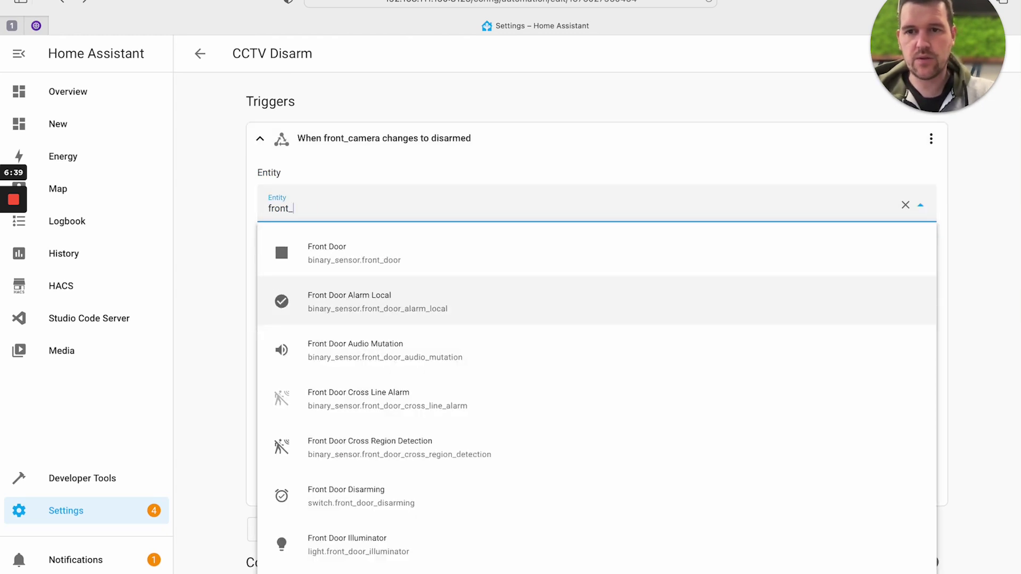
key(BackSpace)
key(BackSpace)
text(gh)
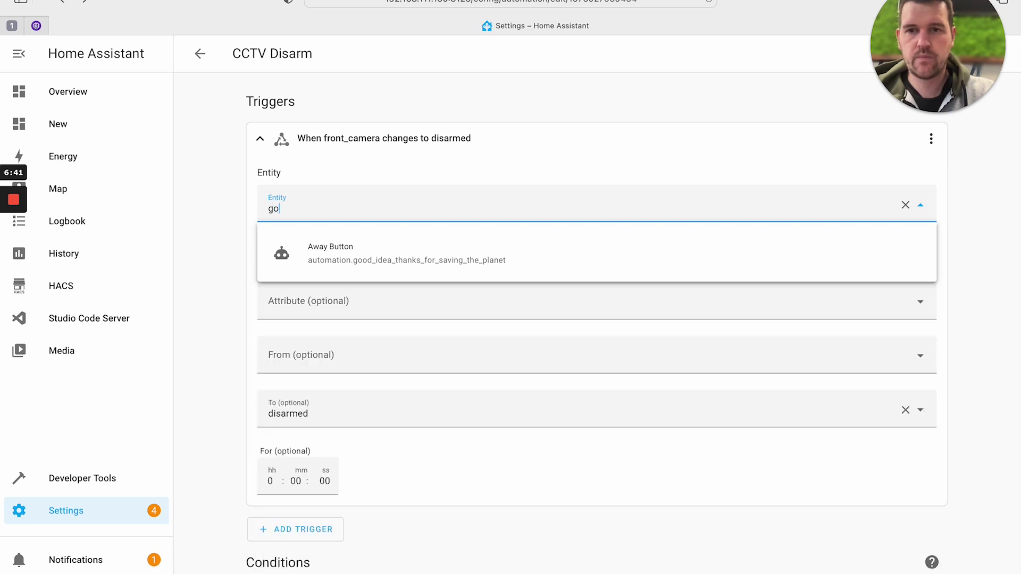
text(ost)
key(BackSpace)
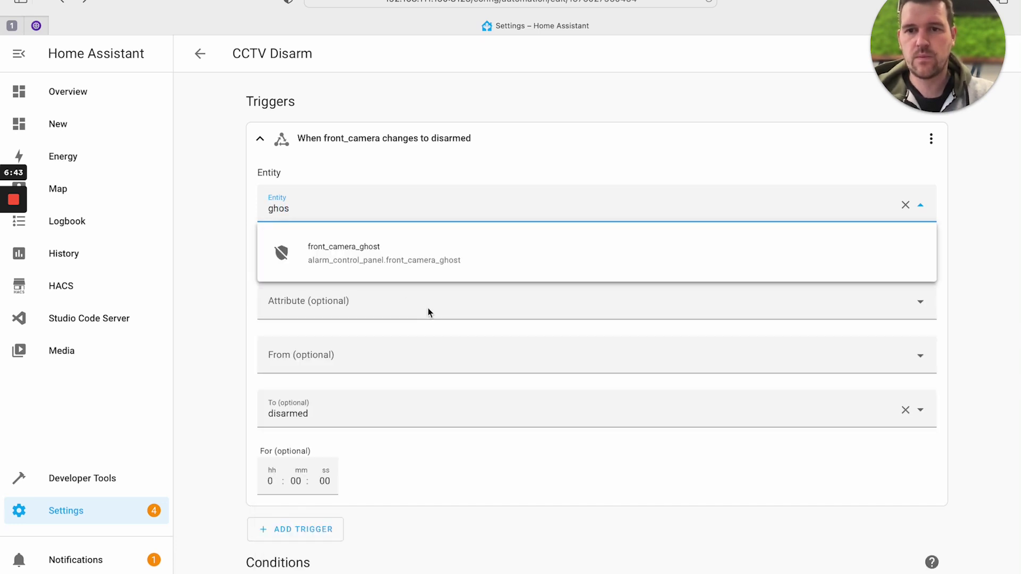
click(440, 250)
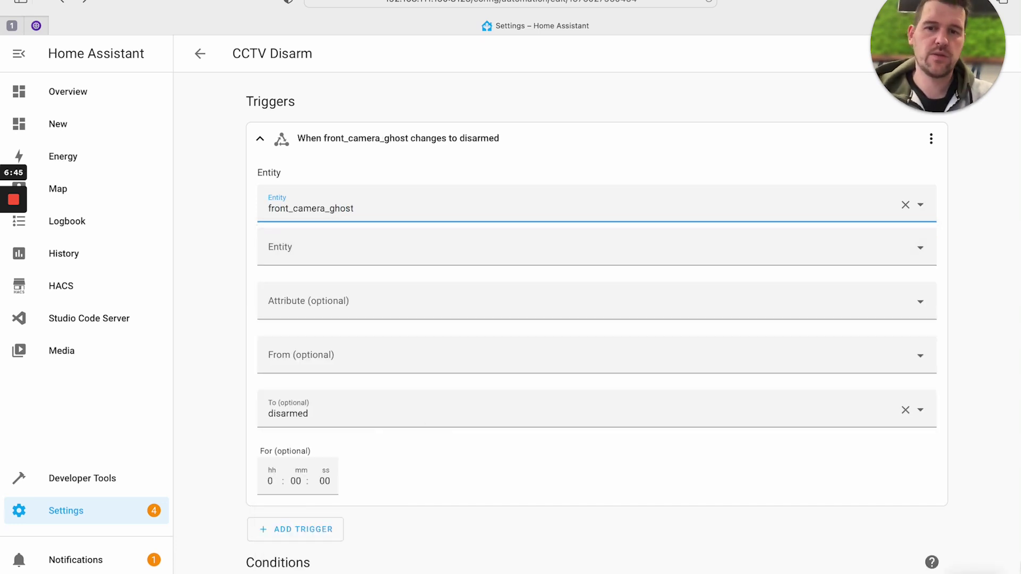
Return to the automations list and start another empty automation
click(200, 55)
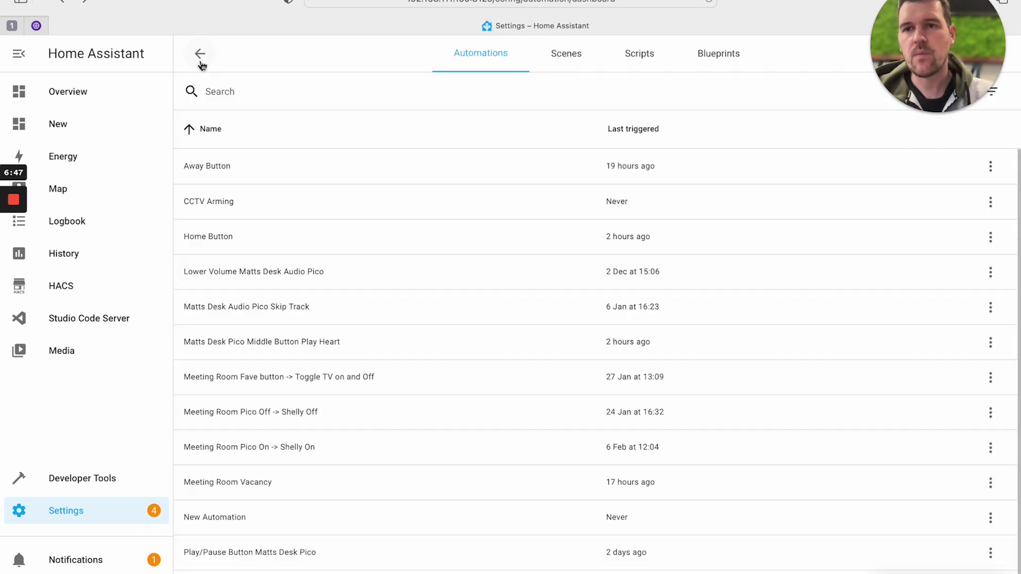
click(952, 551)
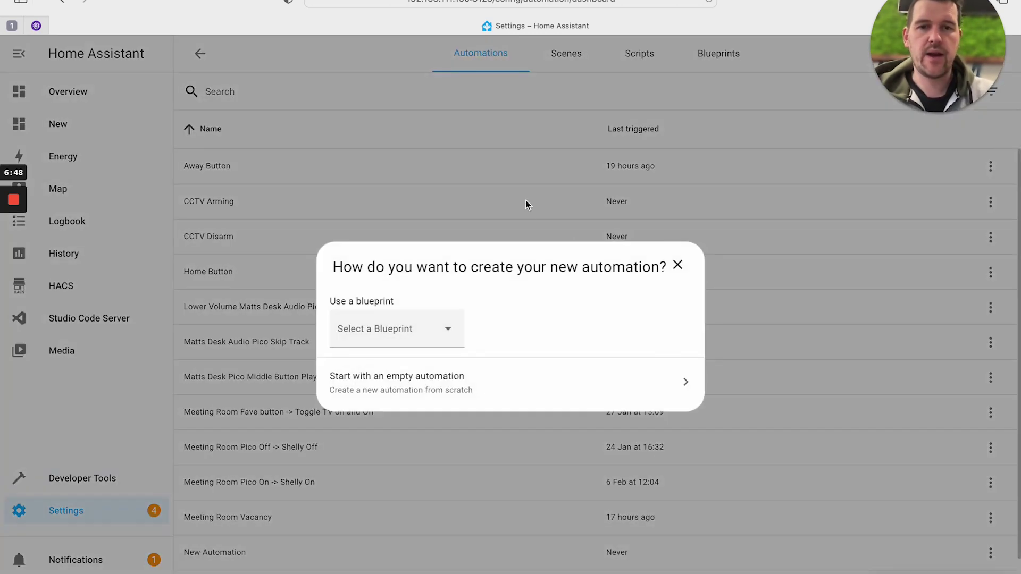
click(486, 389)
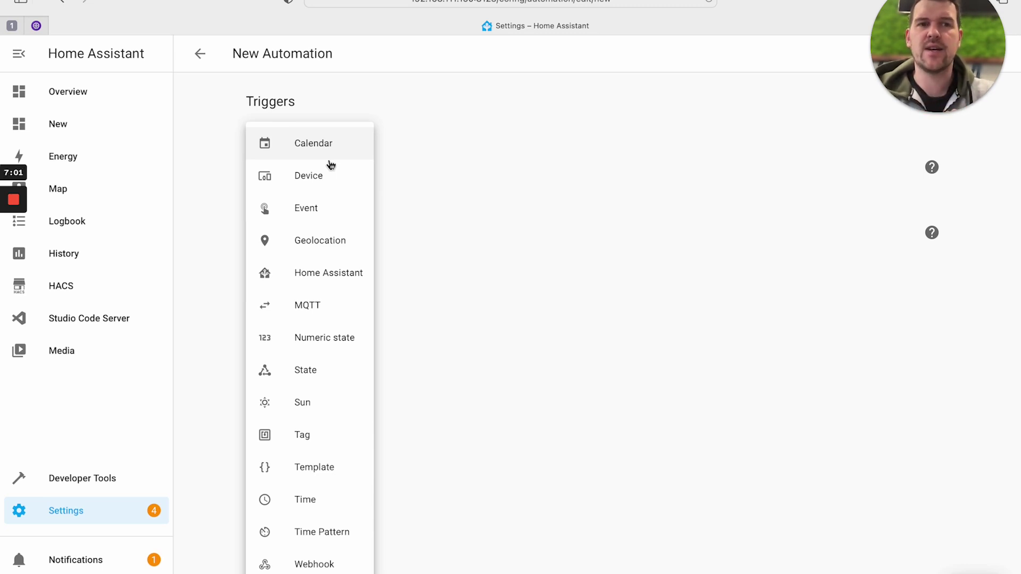
click(484, 208)
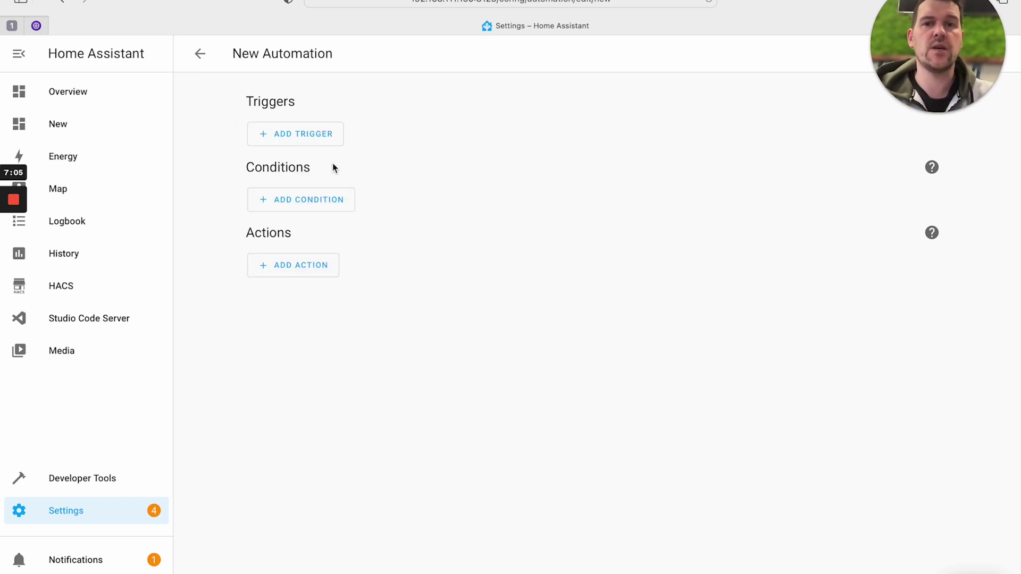
Add a State trigger for the Front Door Cross Line Alarm entity
click(304, 140)
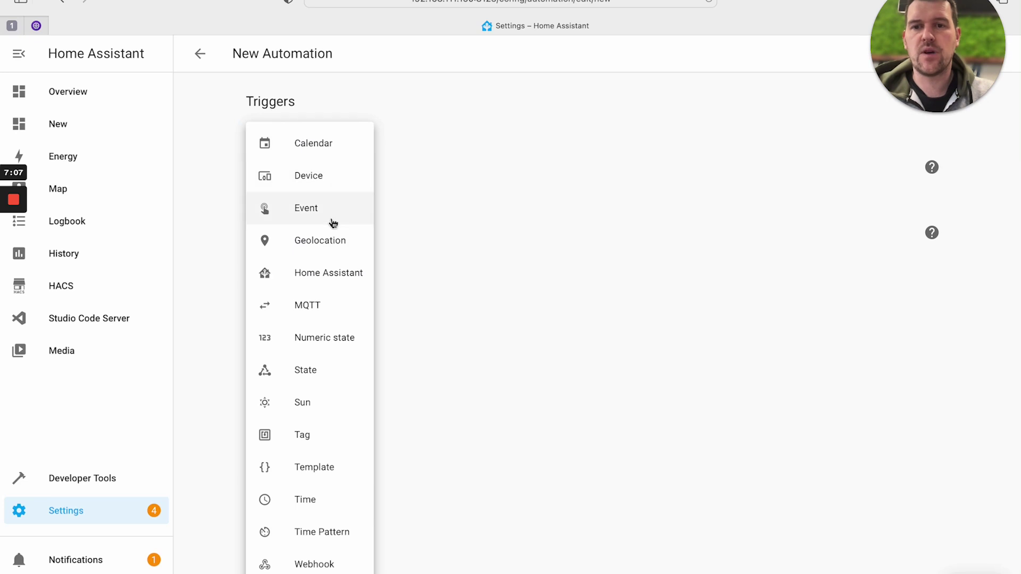
click(337, 375)
click(318, 222)
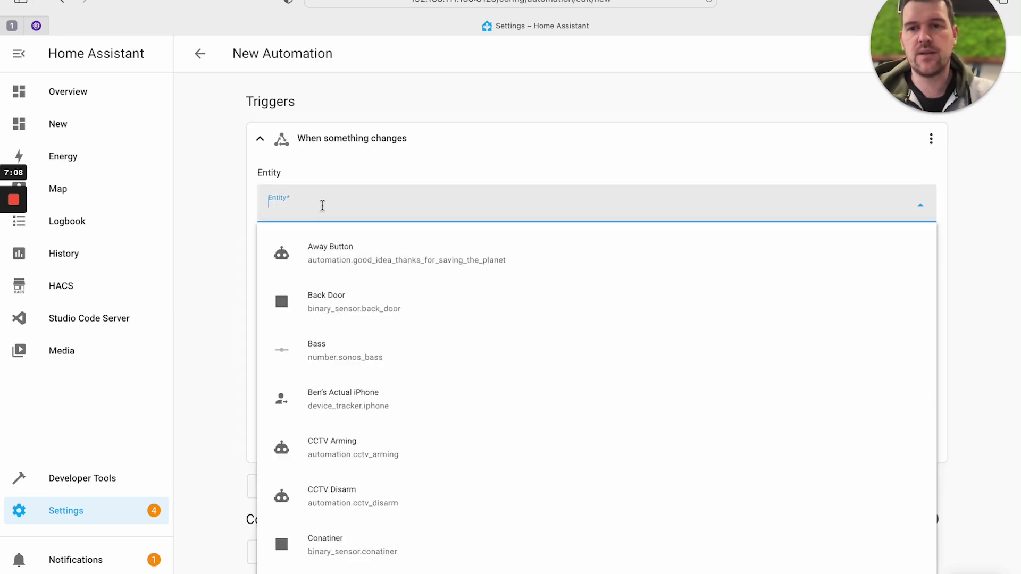
text(sc)
key(BackSpace)
key(BackSpace)
text(cross)
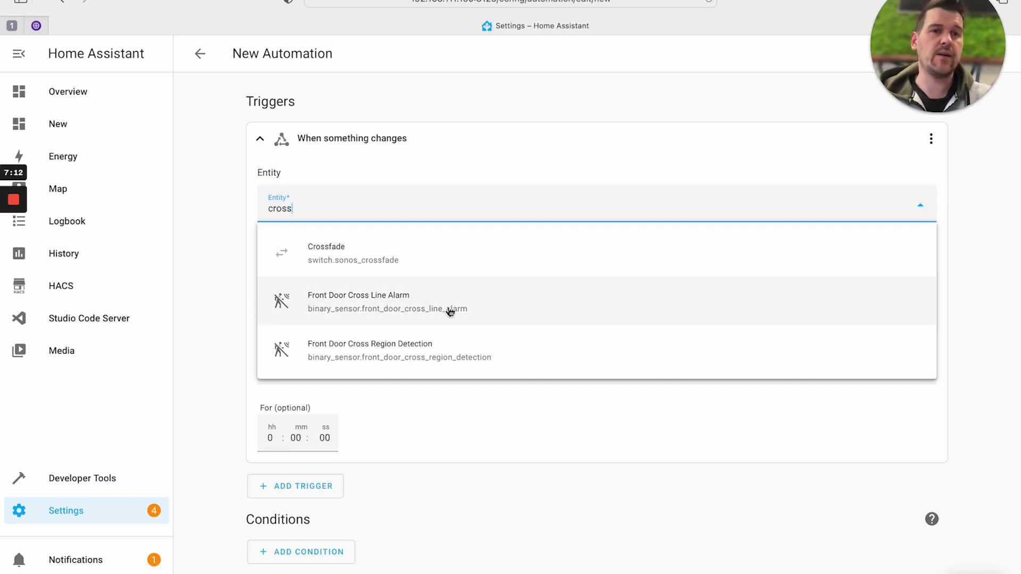
click(450, 312)
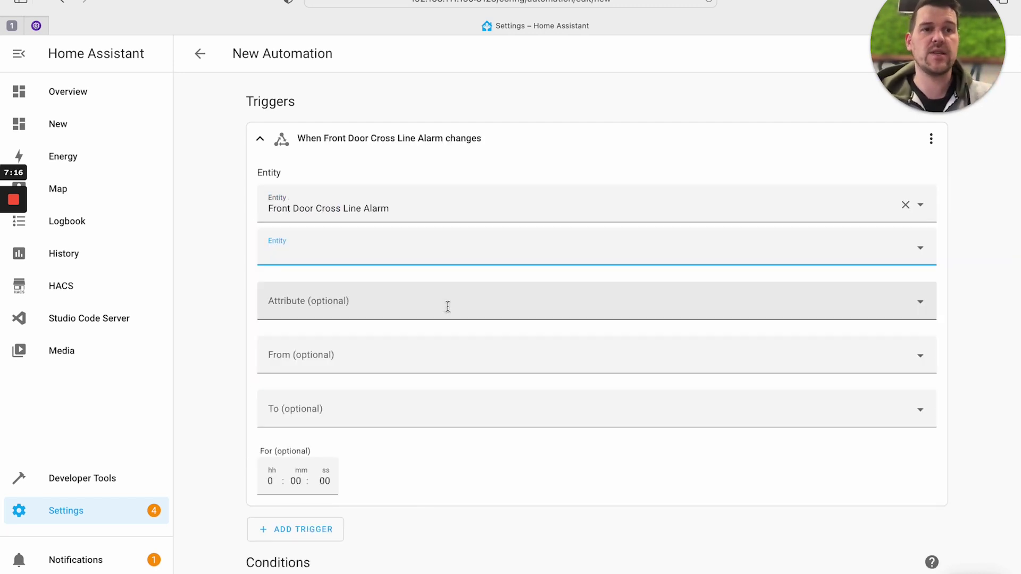
Add a service-call action that runs Alarm Control Panel: Trigger on the front_camera entity
scroll(447, 307, down, 2)
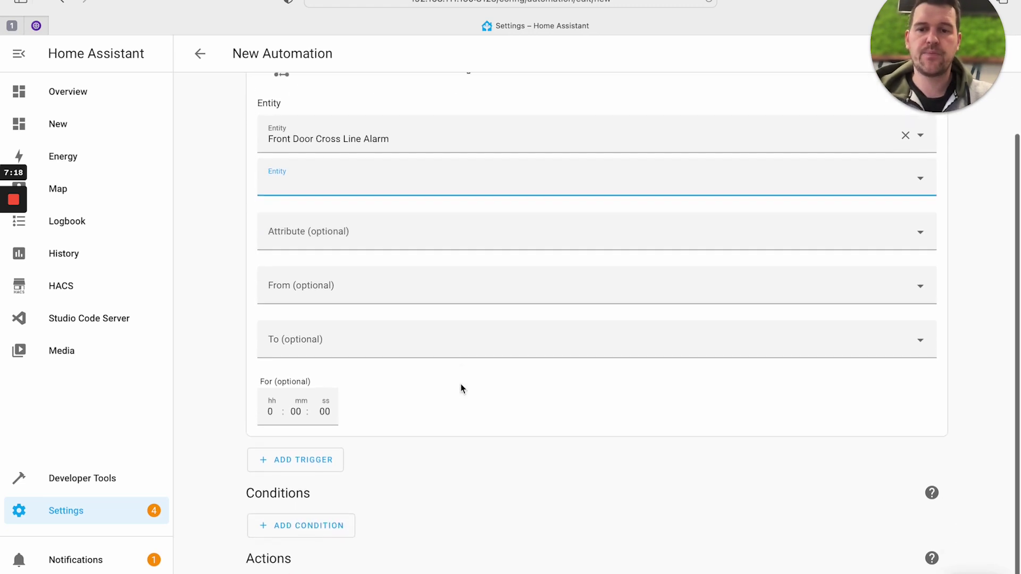
click(298, 572)
click(355, 161)
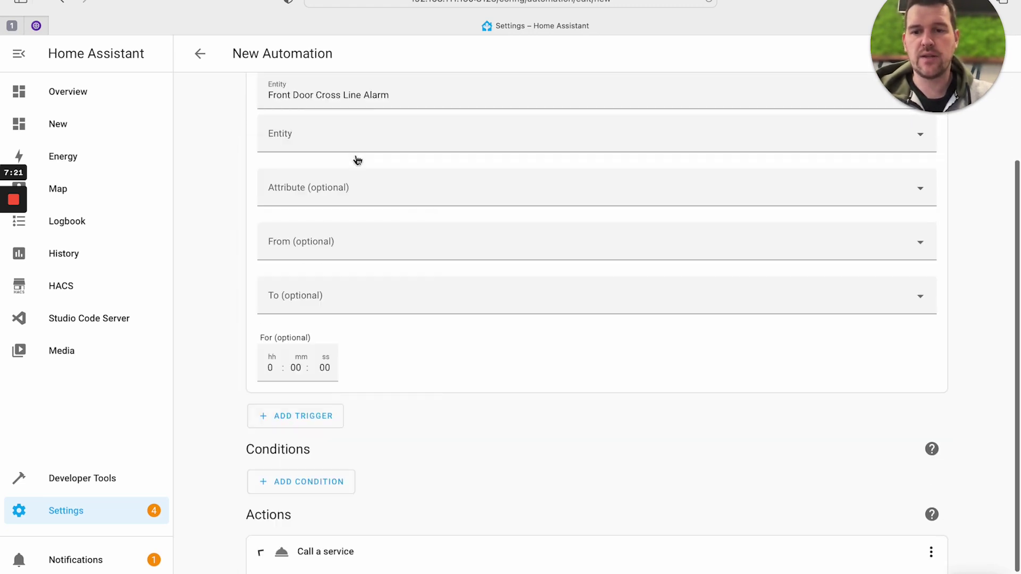
click(373, 553)
click(381, 543)
text(alarm)
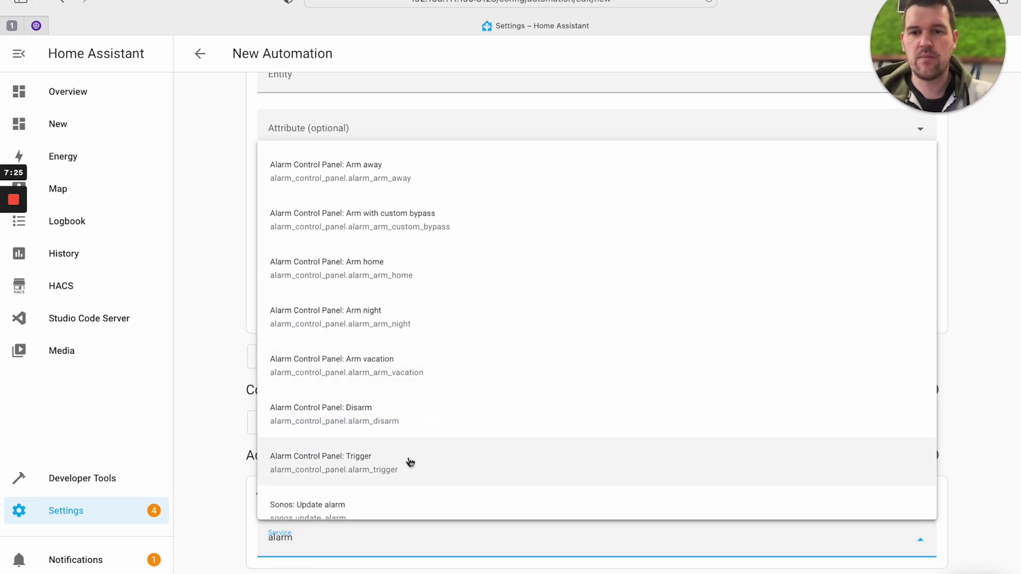
click(410, 463)
scroll(474, 516, down, 3)
click(861, 475)
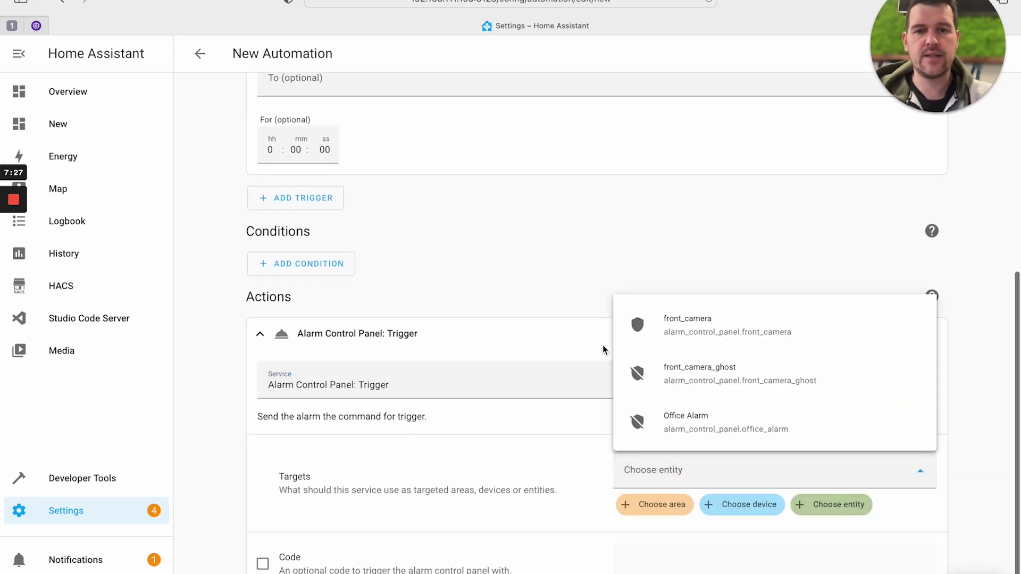
click(807, 330)
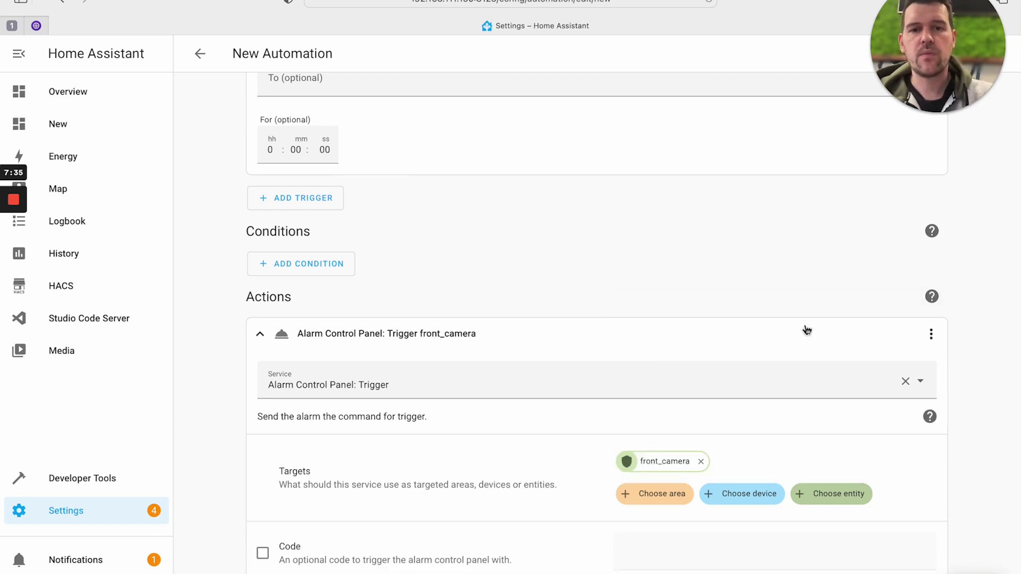
Save the automation with the name CCTV Trigger Alarm System and return to the automations list
key(ctrl+s)
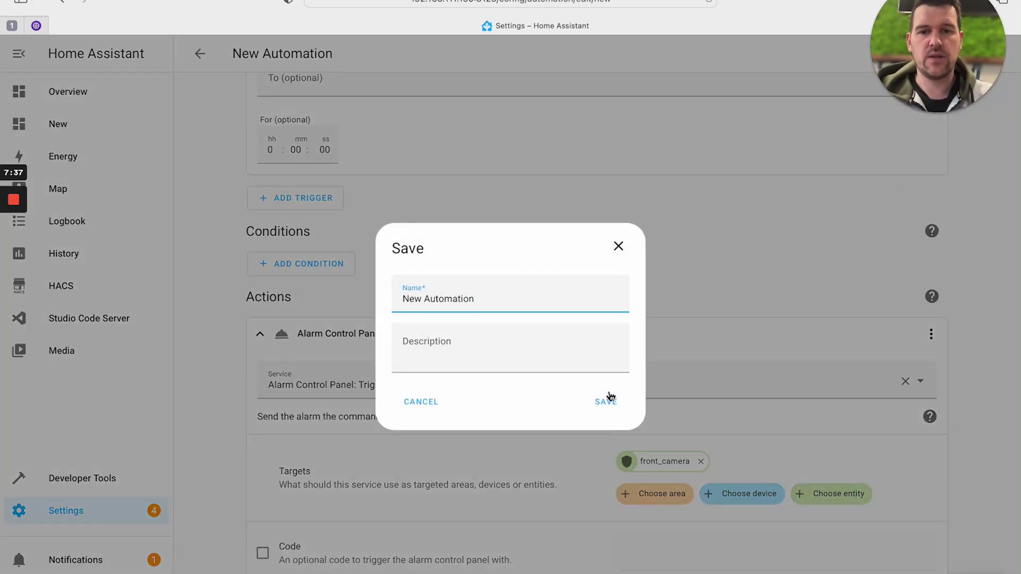
key(ctrl+a)
text(CCTV )
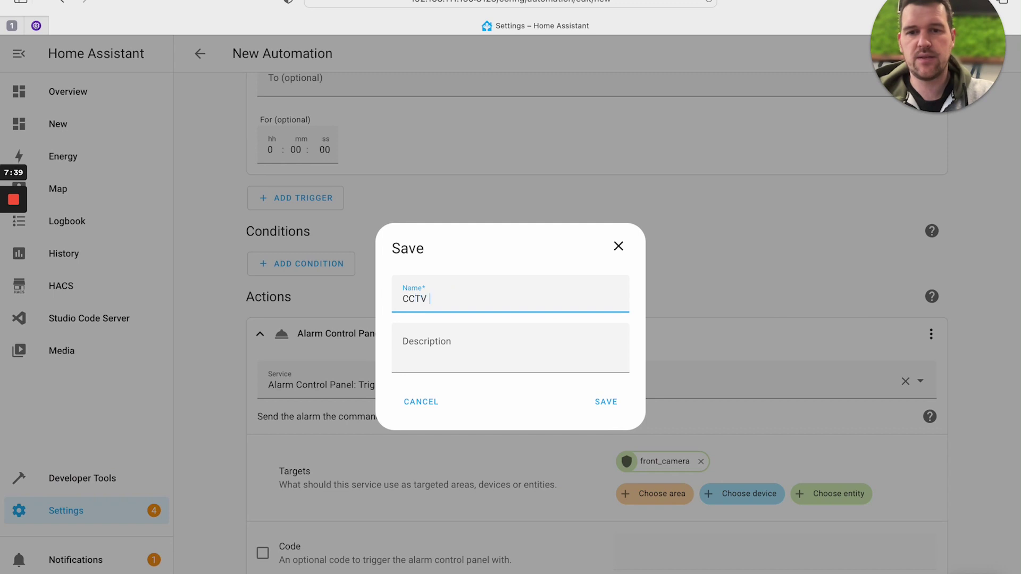
text(Trigger Ala)
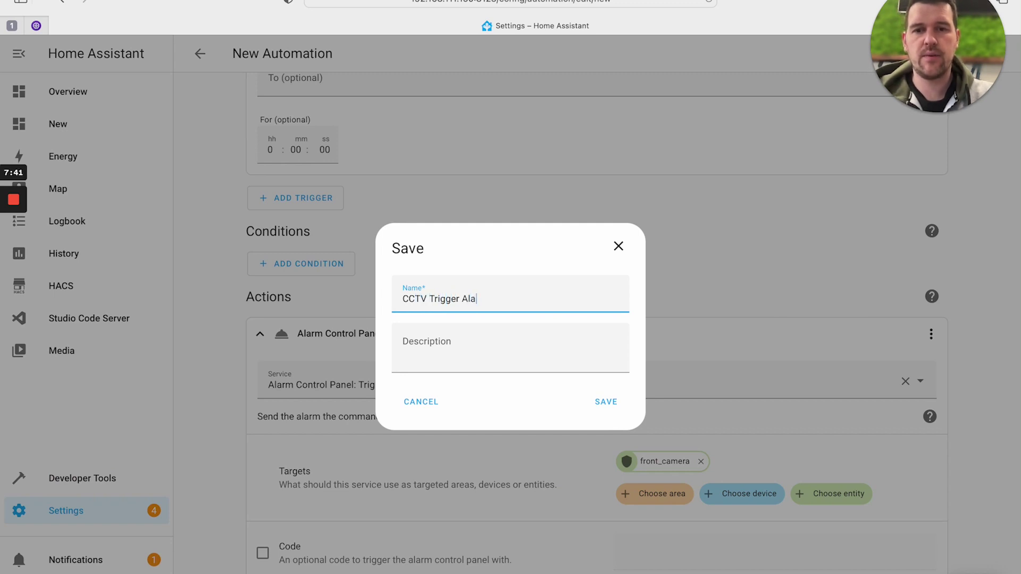
text(rm System)
key(Return)
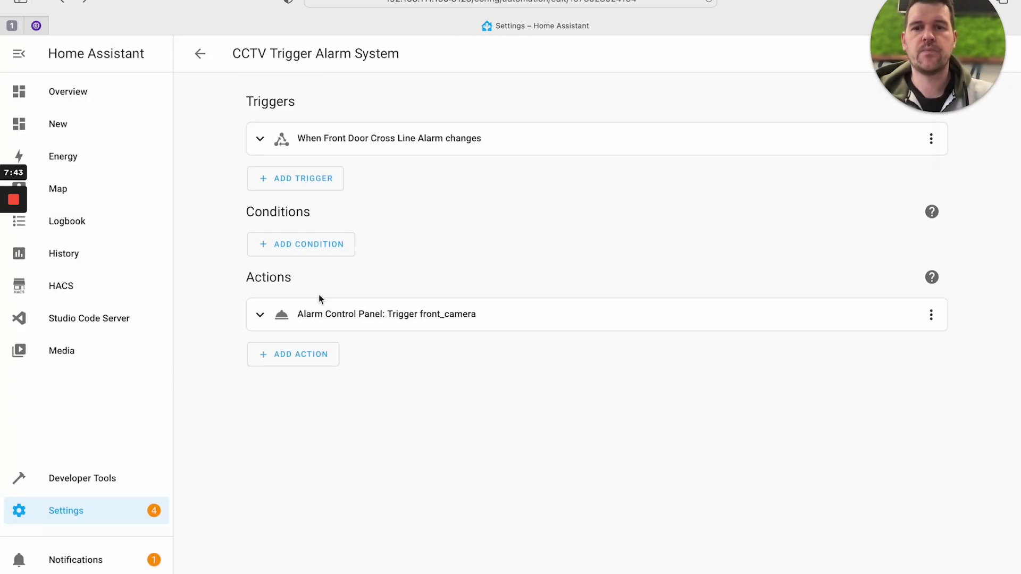
click(209, 67)
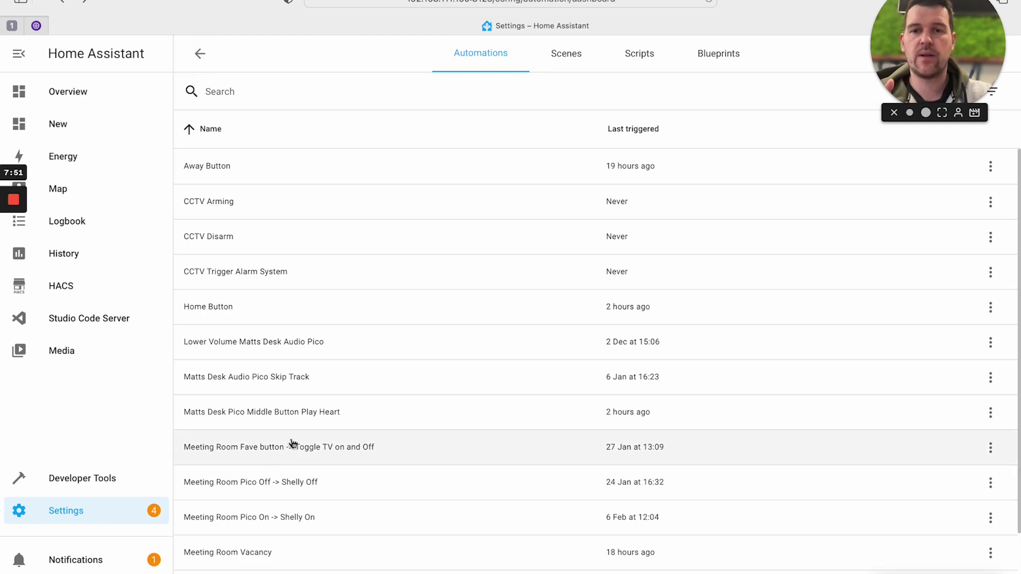
Switch to the Home app and arm the Front Camera alarm in the Rack room
key(ctrl+Left)
scroll(405, 325, down, 5)
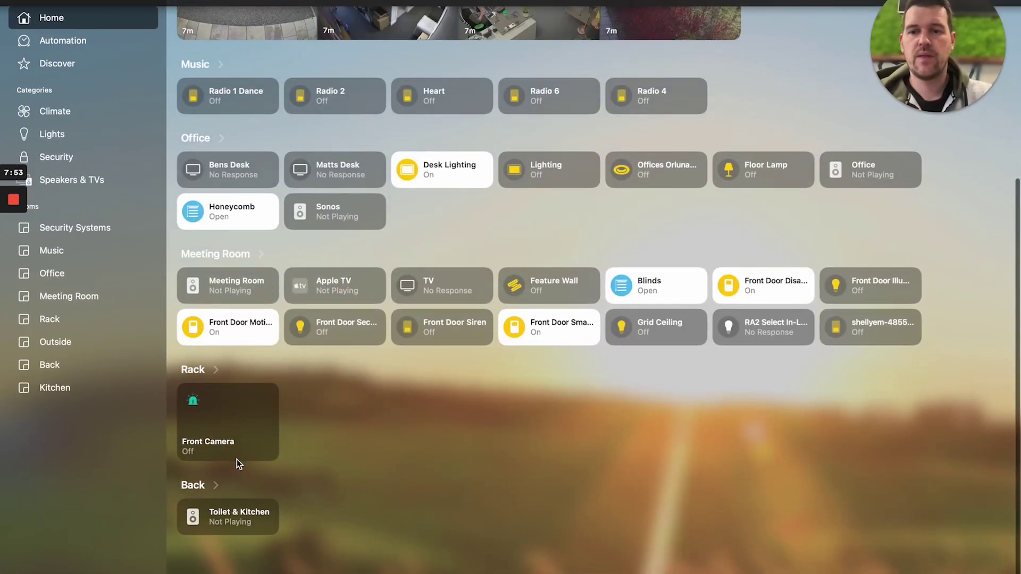
click(243, 447)
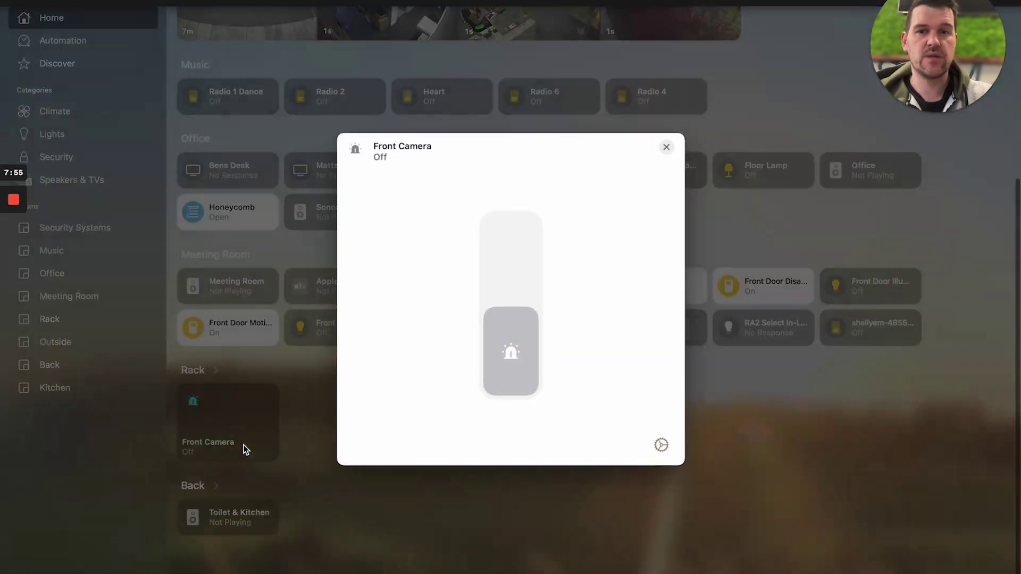
drag(521, 344, 534, 127)
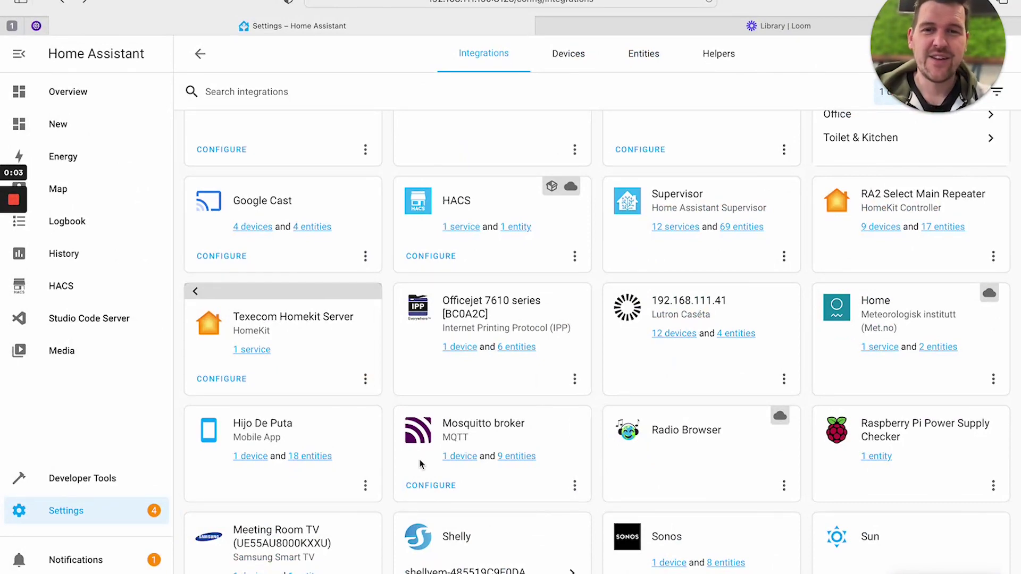
Leave the Home Assistant integrations page and open the Home app from the Mac's applications
scroll(713, 180, up, 3)
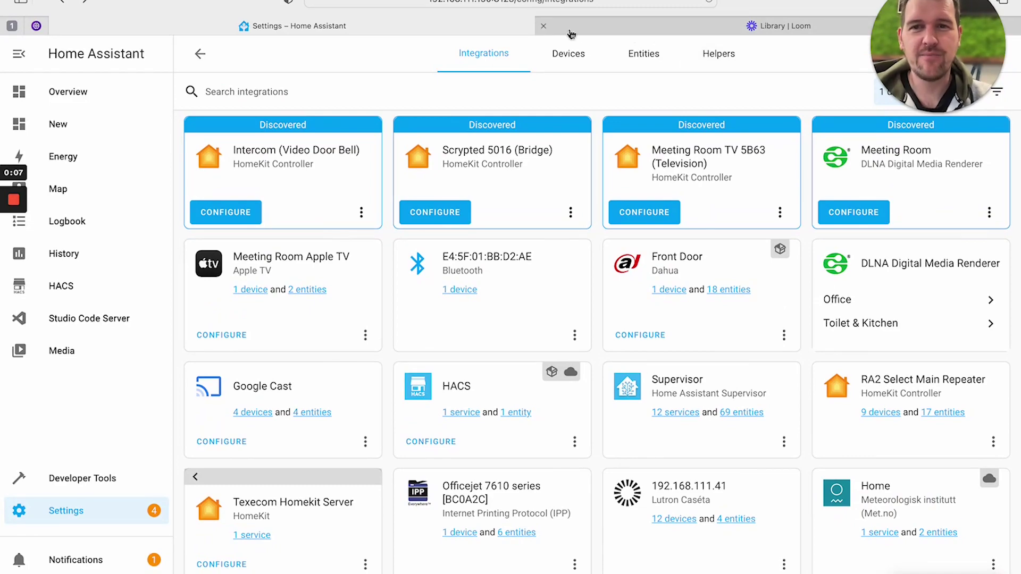
key(ctrl+Left)
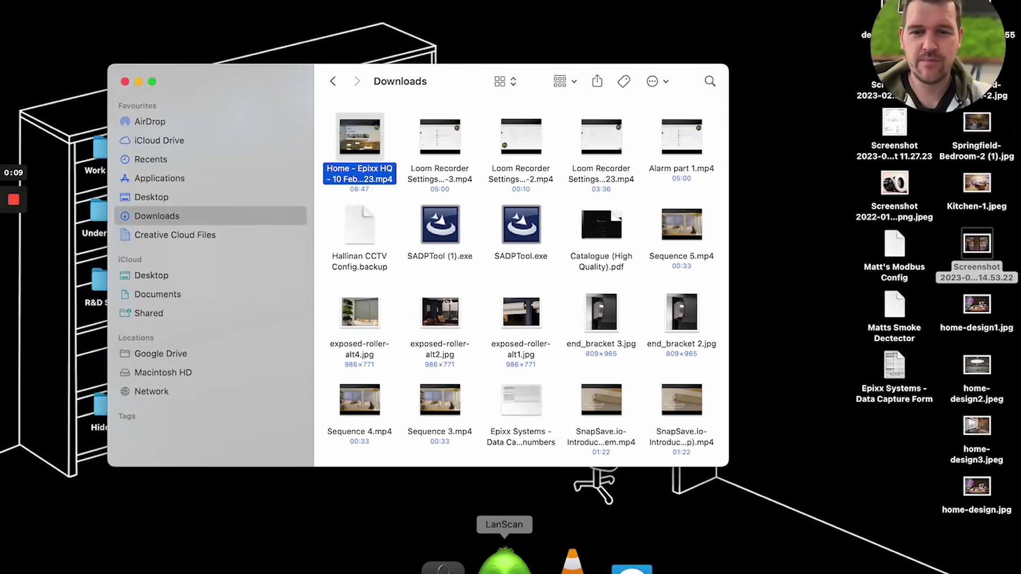
click(712, 563)
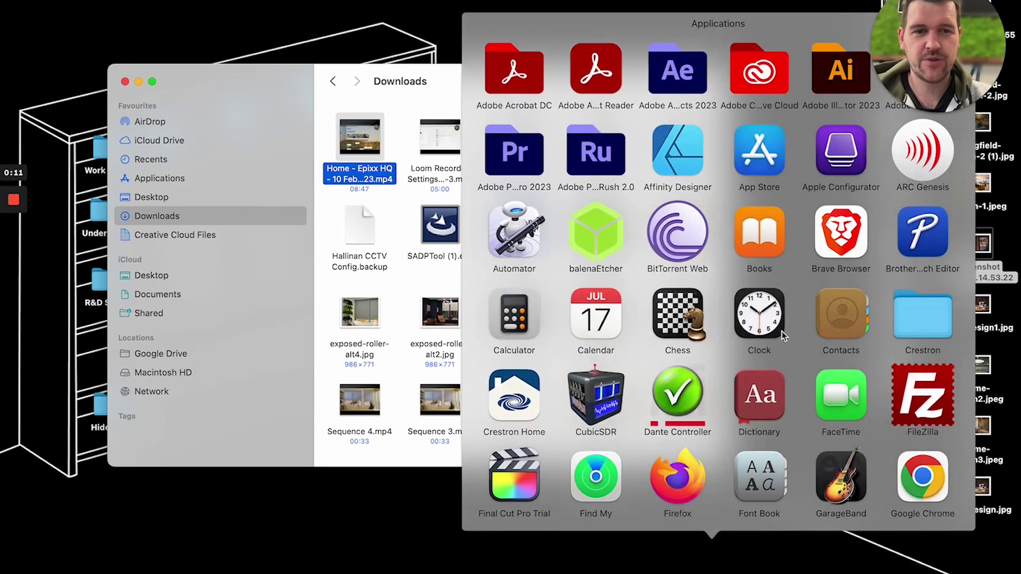
scroll(781, 335, down, 10)
click(618, 299)
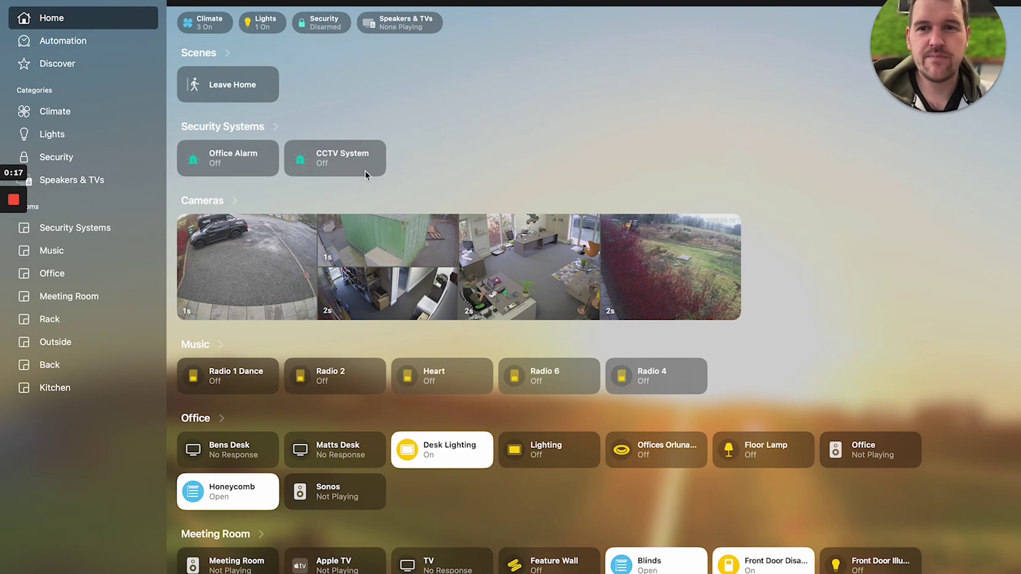
Disarm the Front Camera alarm in the Rack room and close its controls
scroll(377, 178, down, 8)
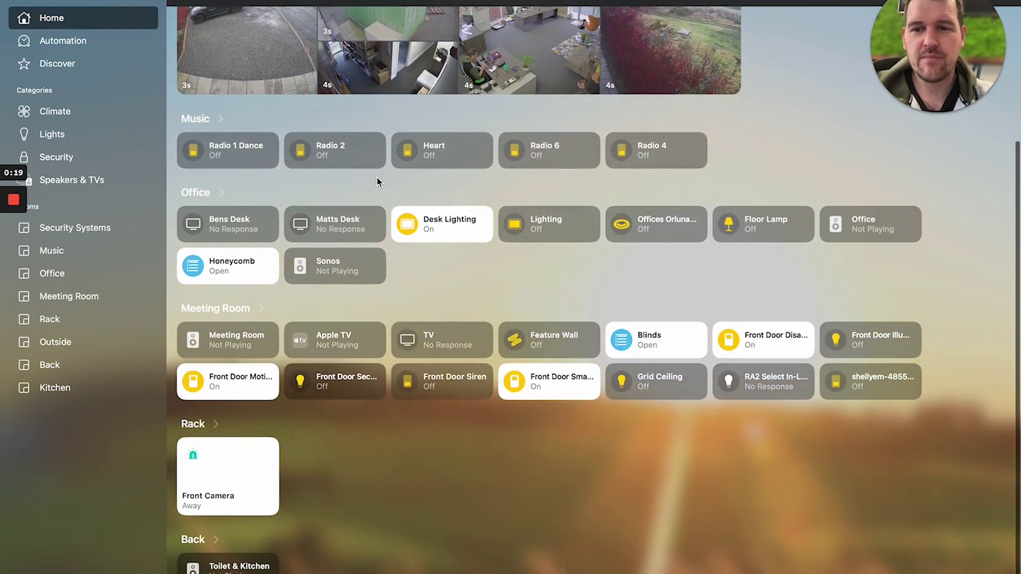
click(243, 461)
click(508, 351)
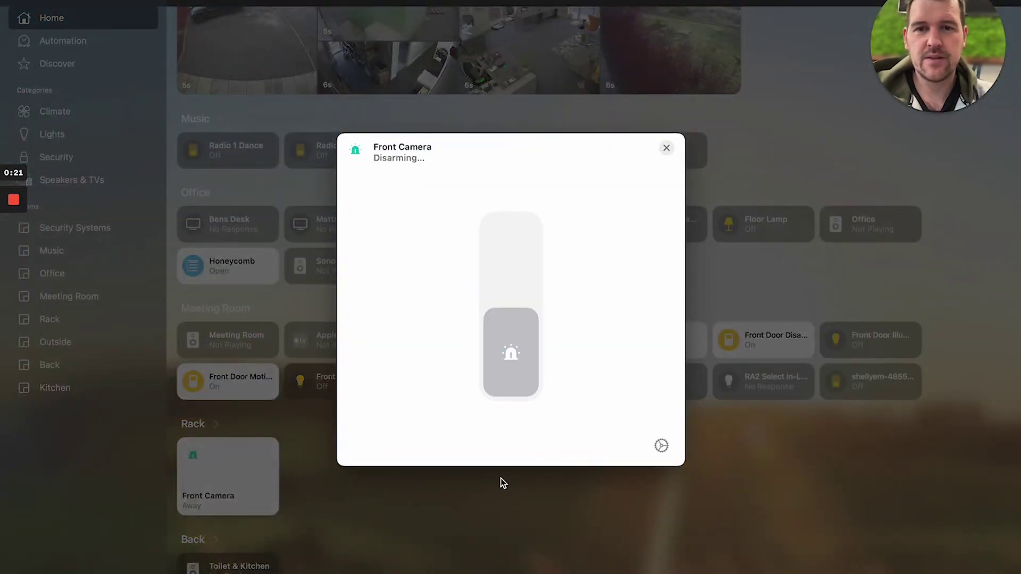
click(666, 150)
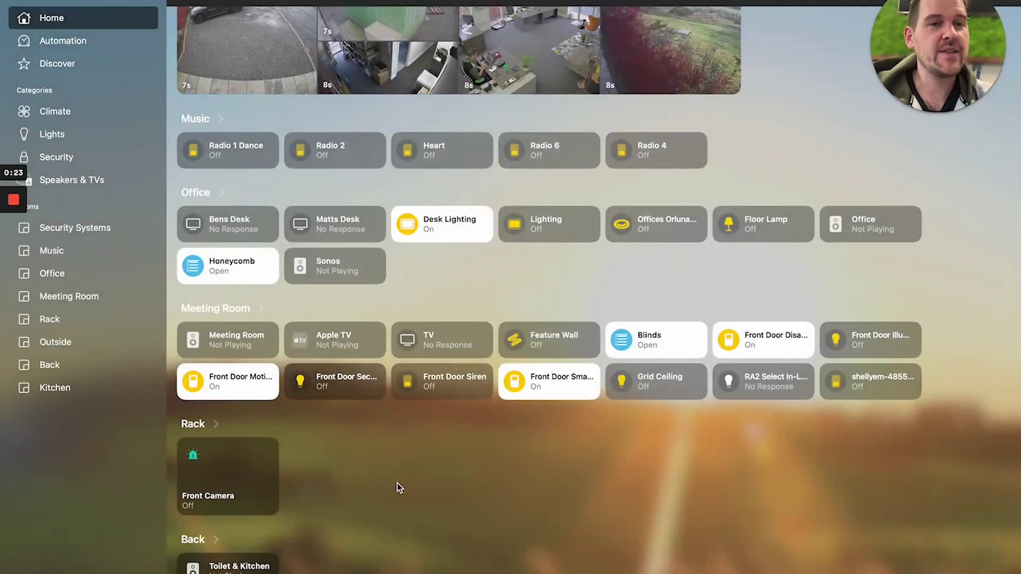
scroll(418, 440, up, 5)
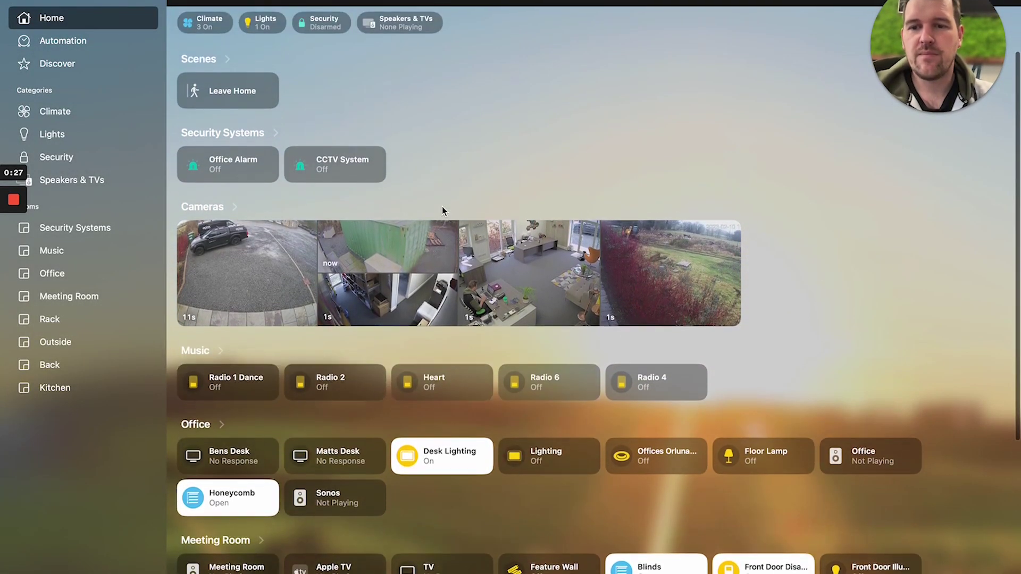
scroll(442, 210, down, 6)
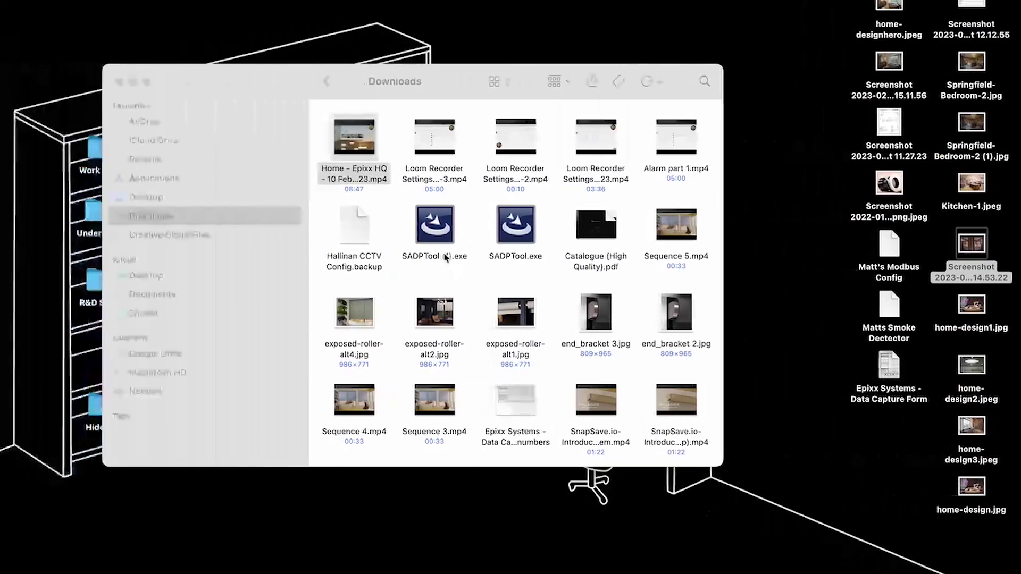
Switch to Home Assistant and submit the Texecom Homekit Server's mode page with bridge, include and the Sensor, Alarm Control Panel and Binary Sensor domains
click(221, 560)
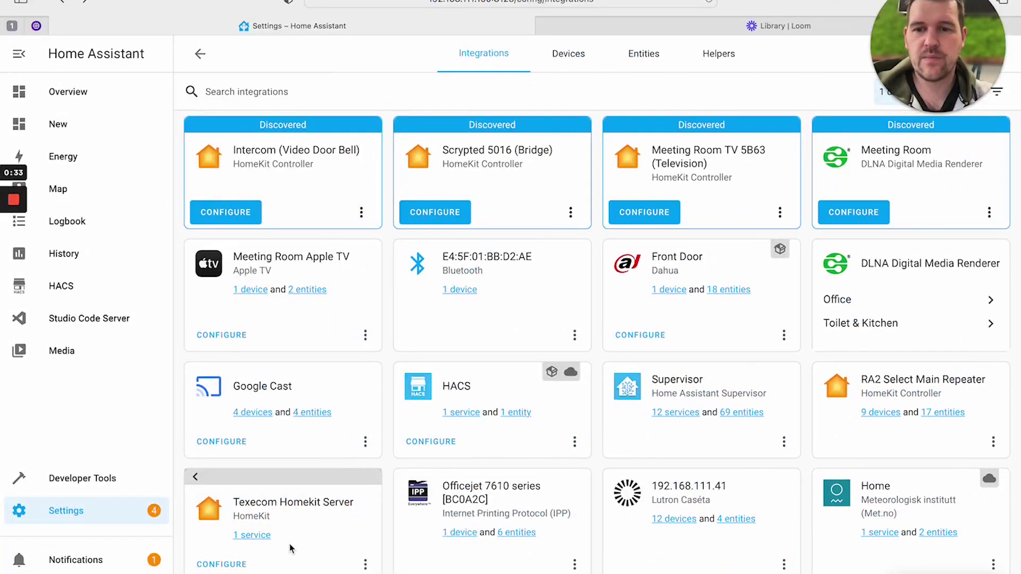
click(226, 563)
click(675, 472)
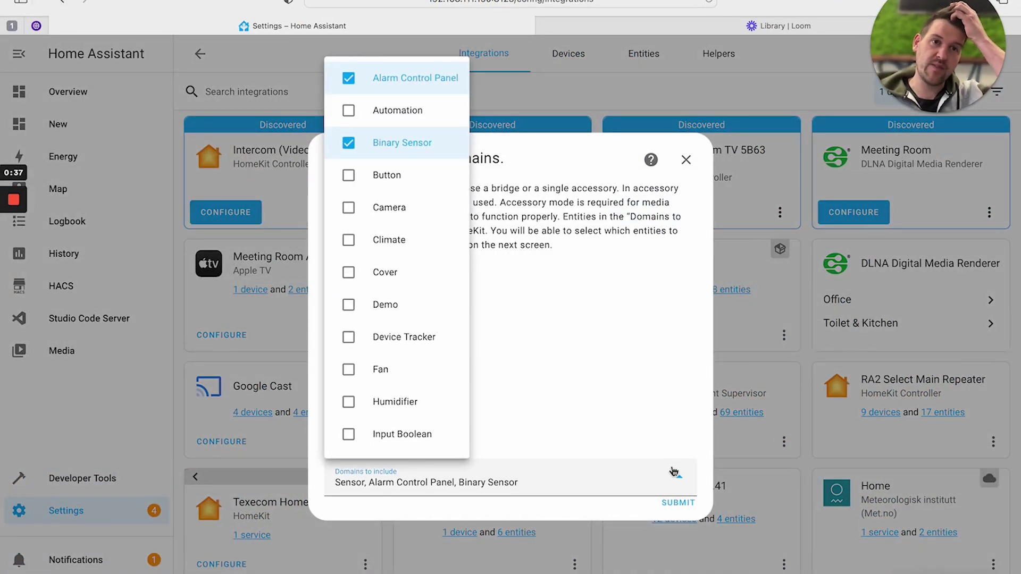
click(661, 405)
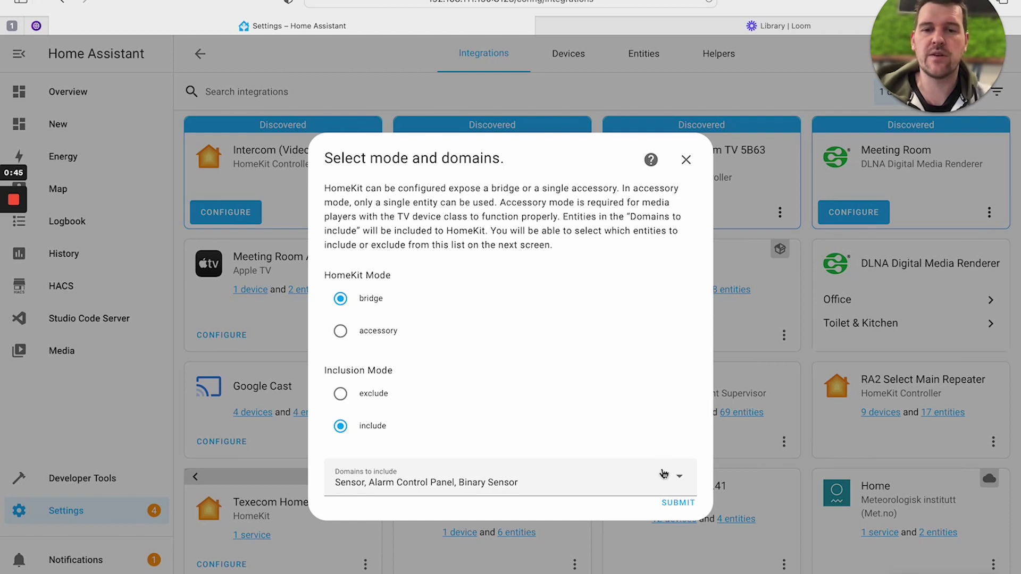
click(680, 479)
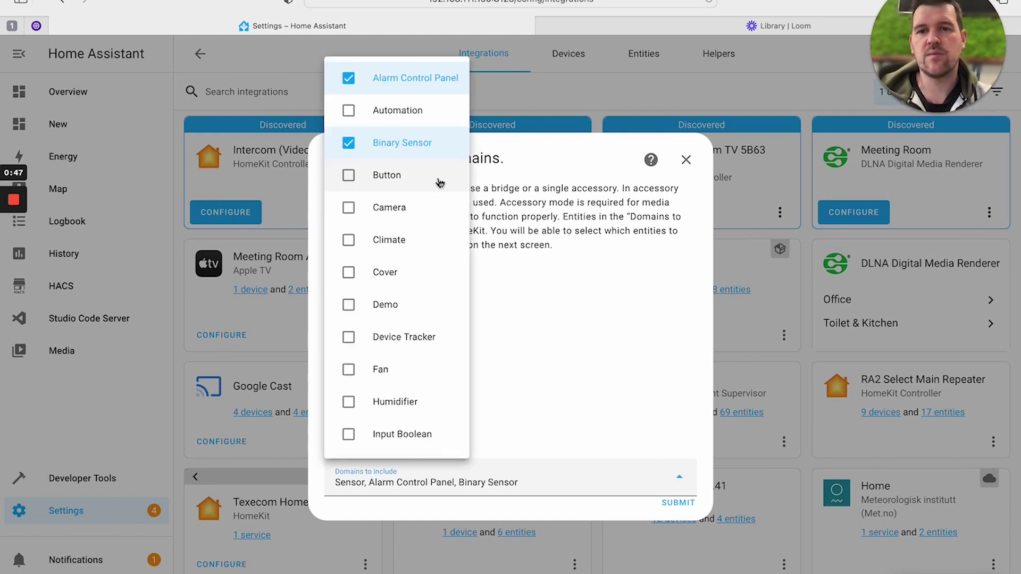
click(680, 504)
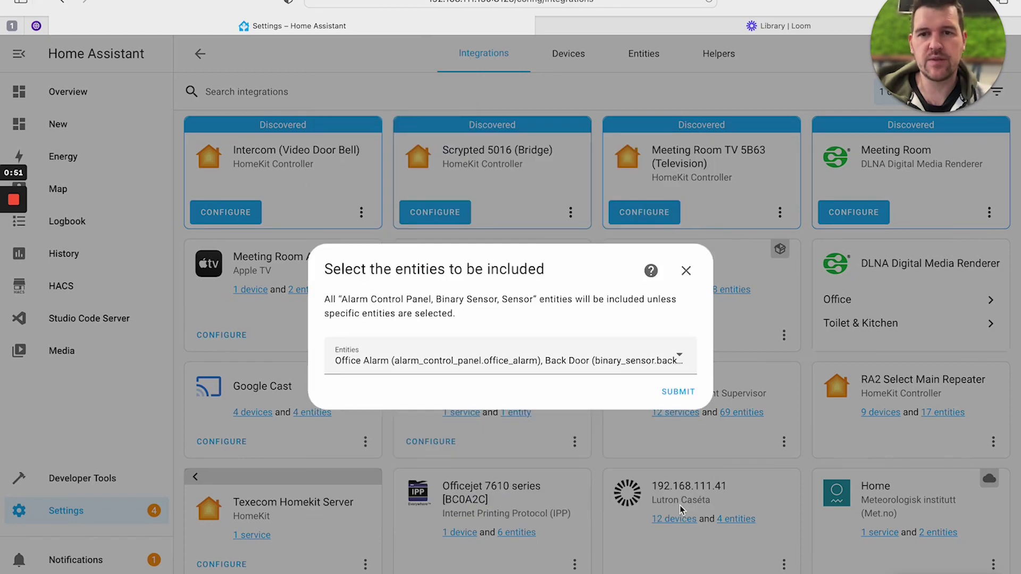
Add front_camera_ghost to the entities included in the HomeKit bridge and submit the remaining configuration without trigger devices
click(643, 367)
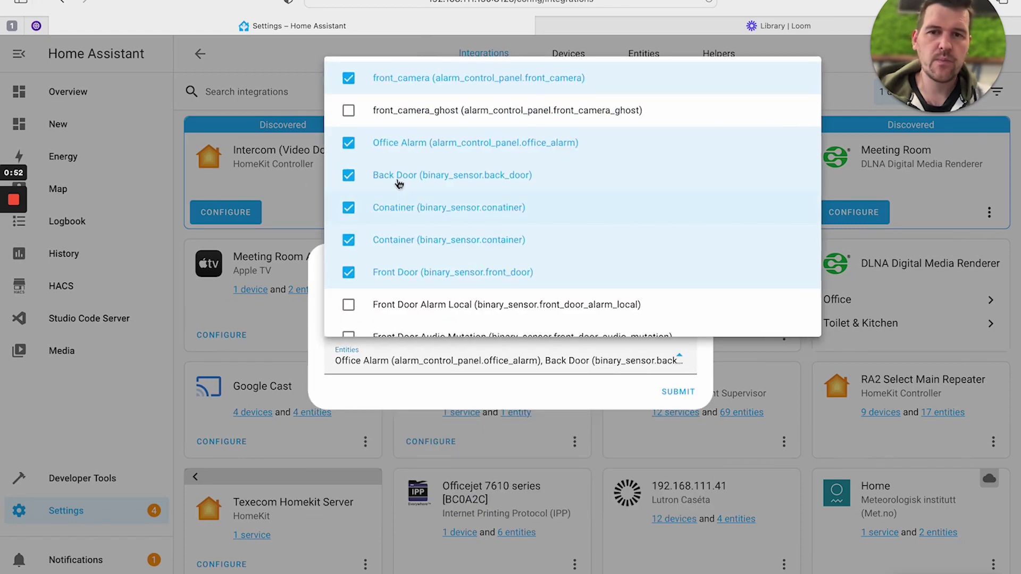
click(352, 115)
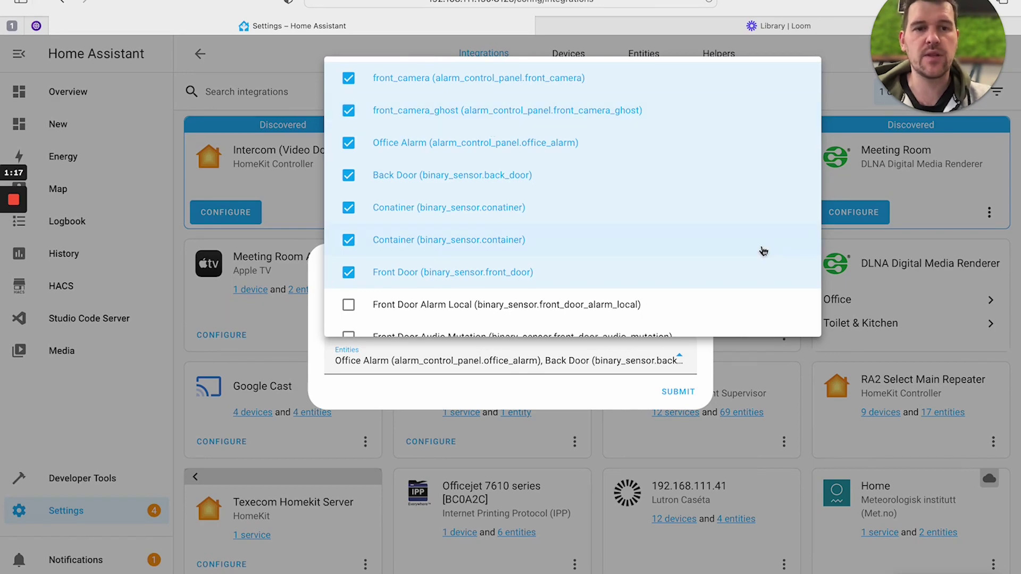
click(663, 394)
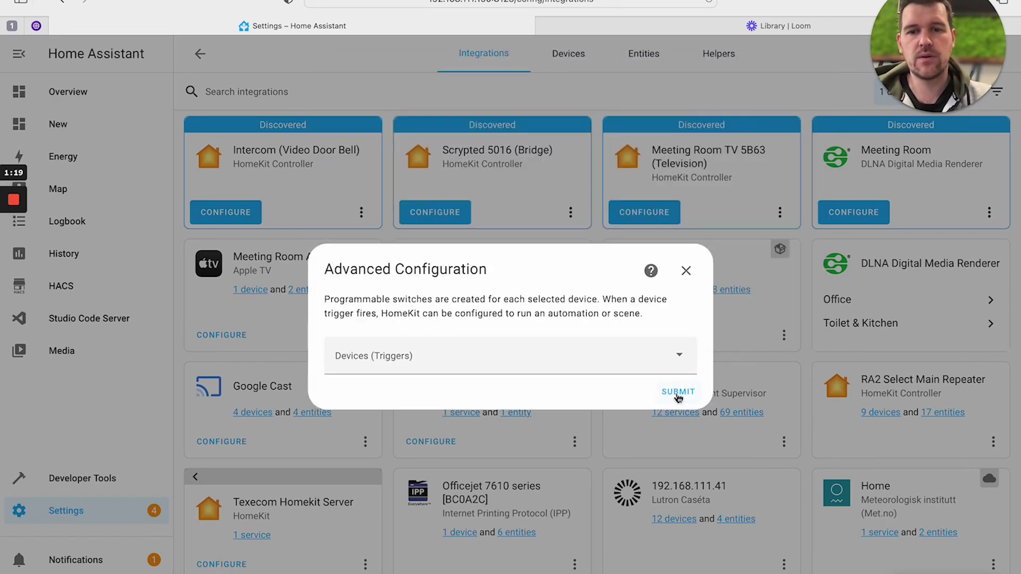
click(675, 394)
click(630, 361)
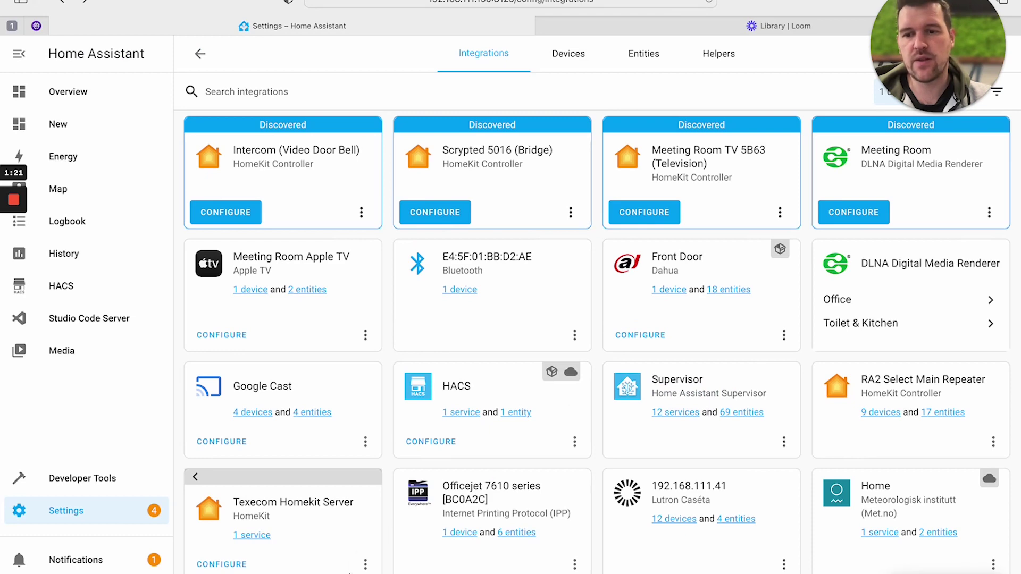
Reload the Texecom Homekit Server integration and dismiss the notice
click(366, 564)
click(453, 290)
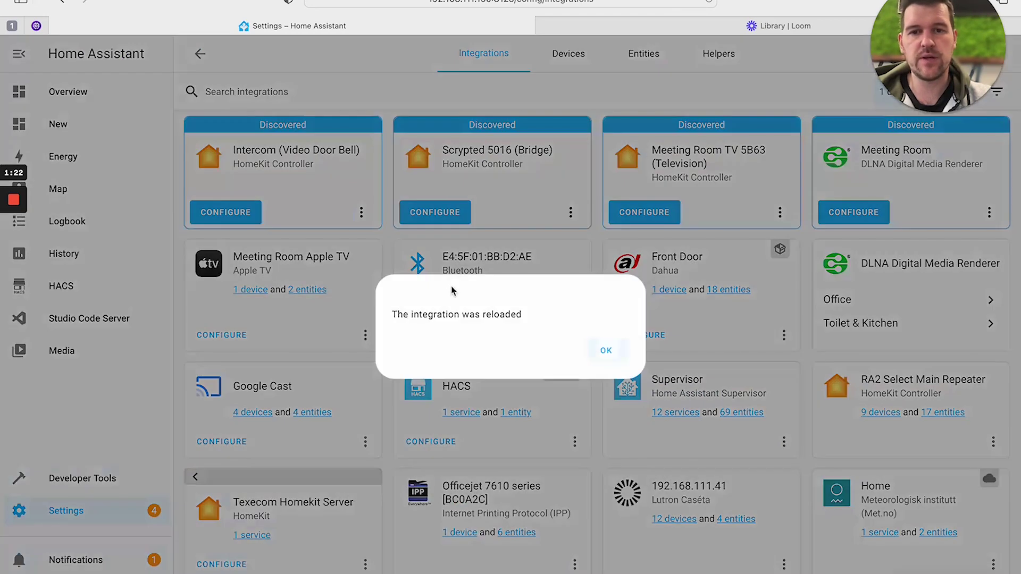
click(607, 350)
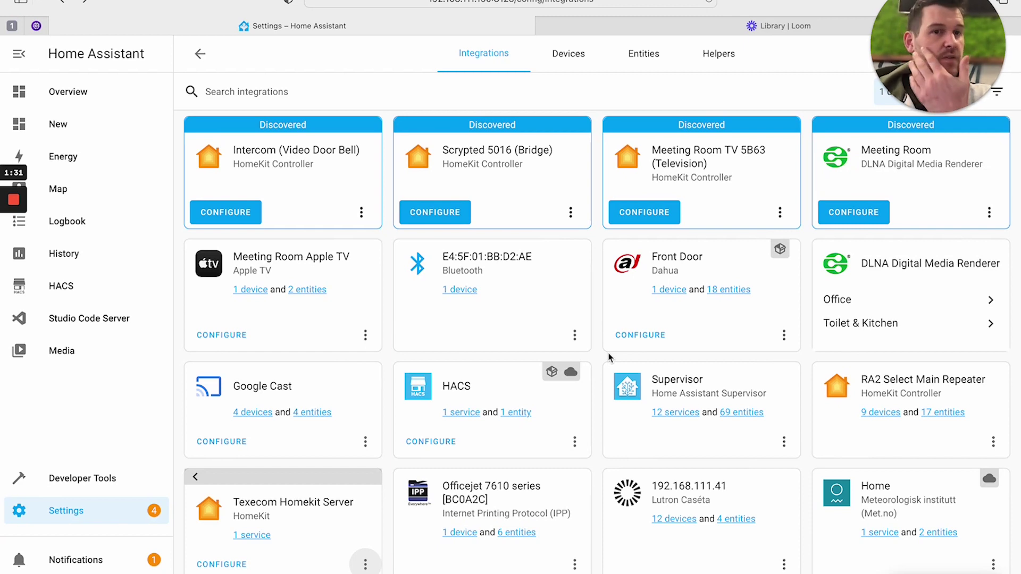
Switch from Home Assistant back to the Home app
key(ctrl+Left)
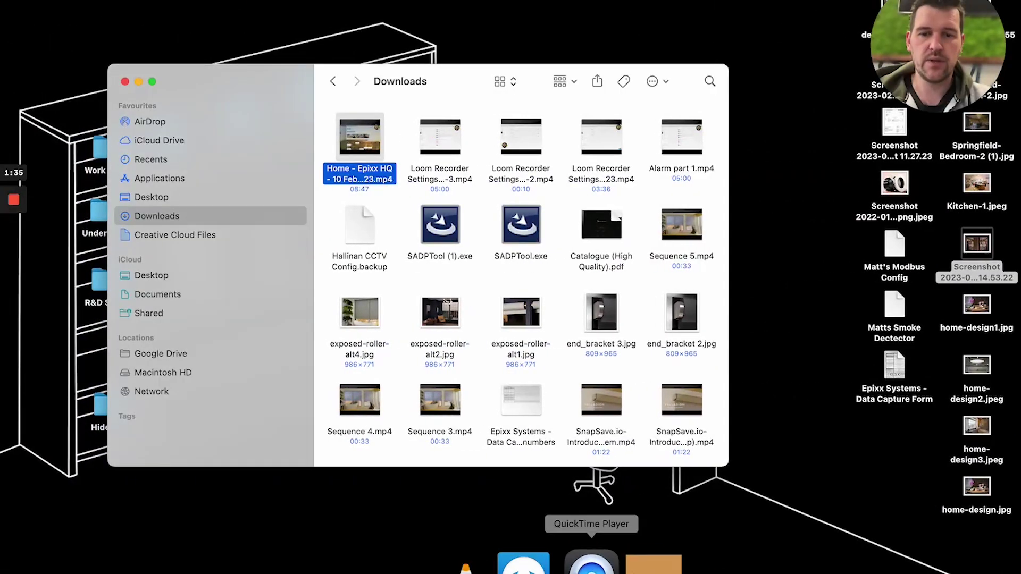
click(710, 561)
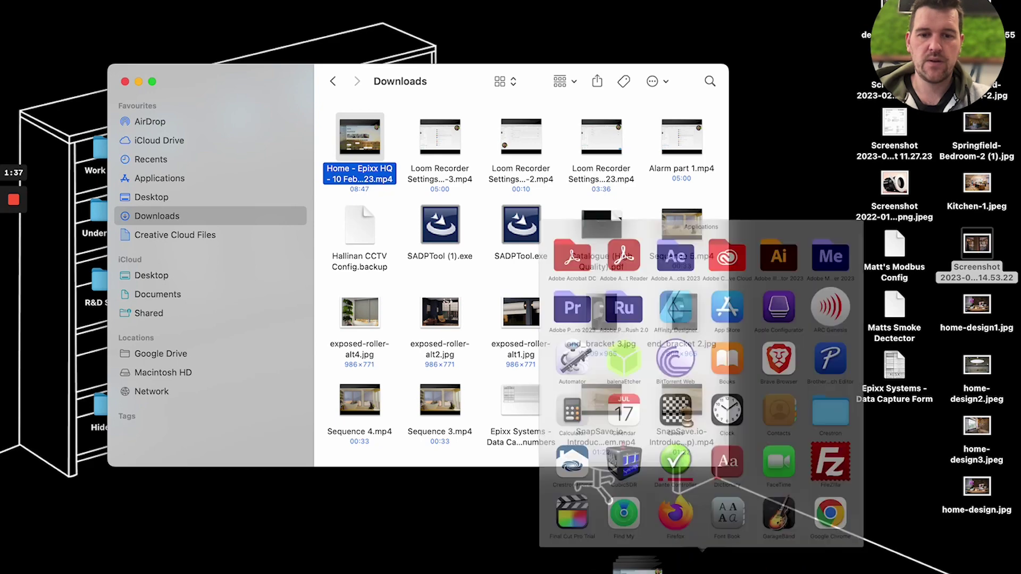
scroll(744, 372, down, 5)
click(579, 207)
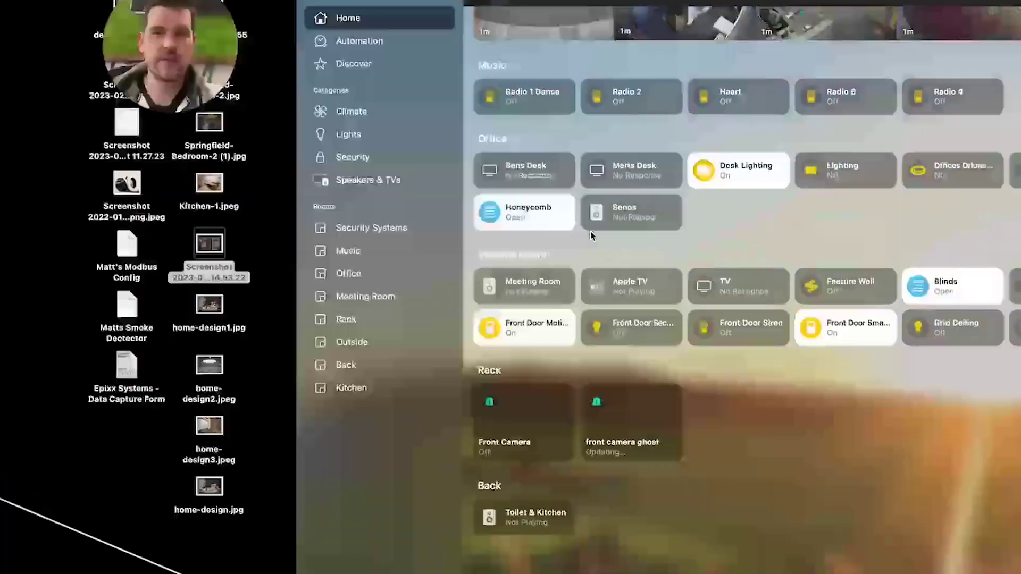
Examine the arming controls of the front camera ghost and Front Camera alarms in the Rack room
scroll(458, 439, up, 2)
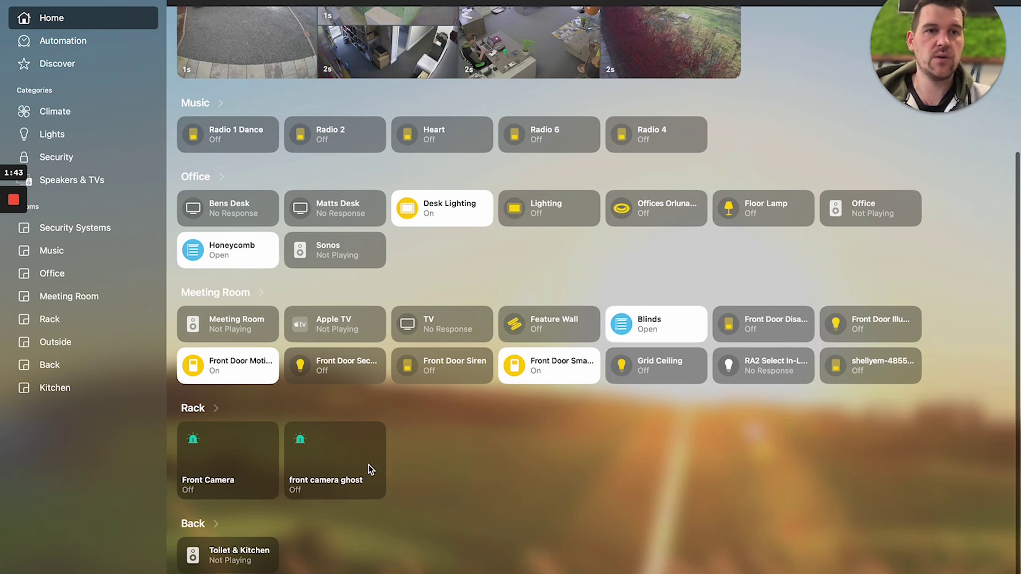
click(334, 477)
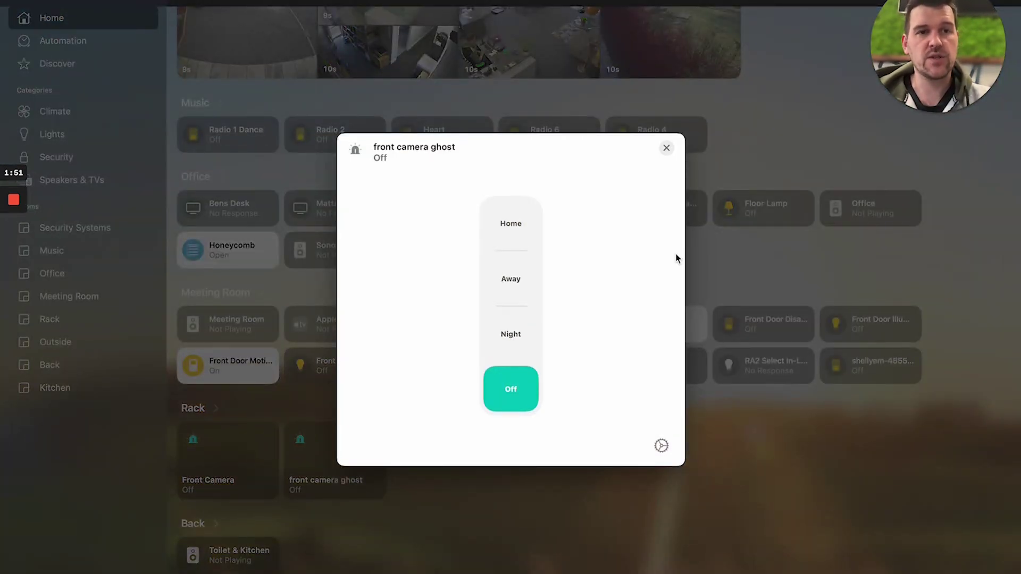
click(667, 149)
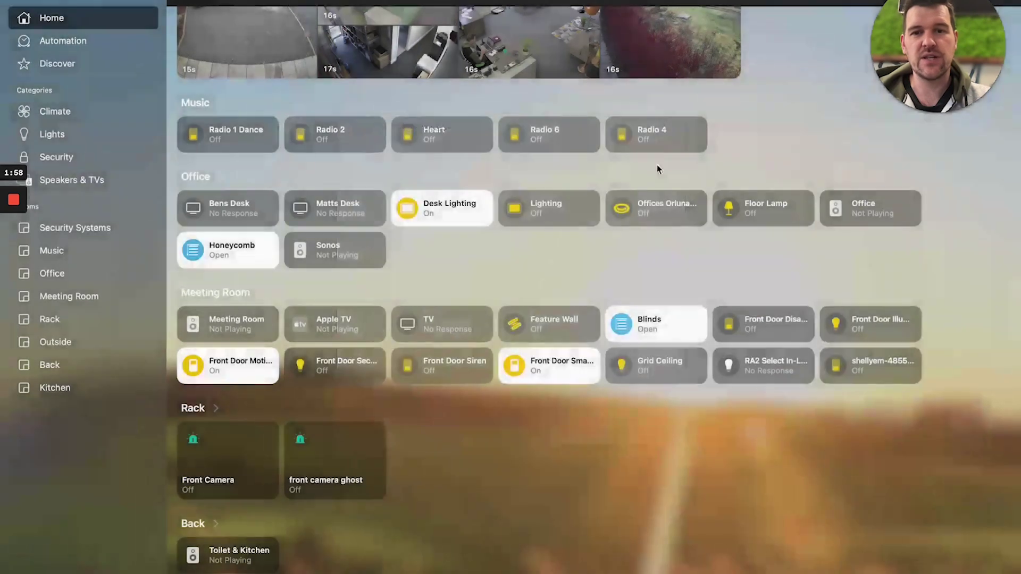
click(260, 467)
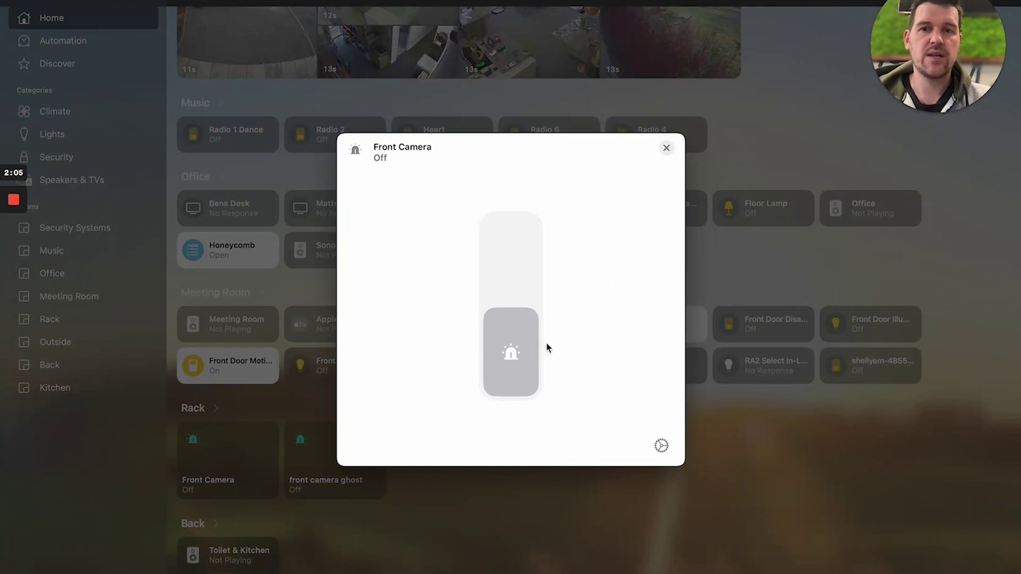
Arm the Front Camera alarm to Away and check the front camera ghost alarm's control
drag(522, 365, 566, 2)
click(666, 148)
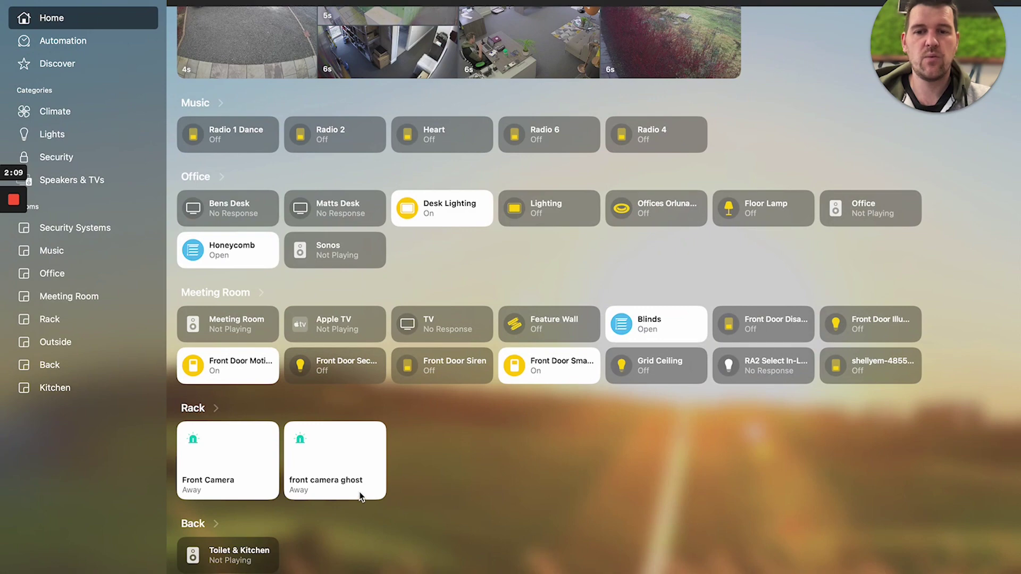
click(331, 492)
click(666, 148)
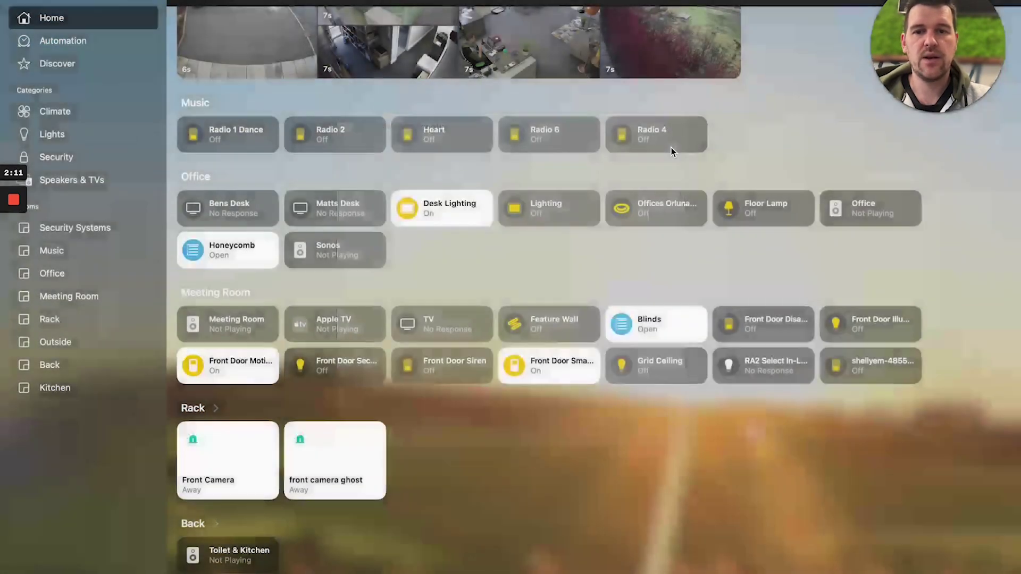
Set the Front Camera alarm in the Rack room to Off and close its control
click(265, 470)
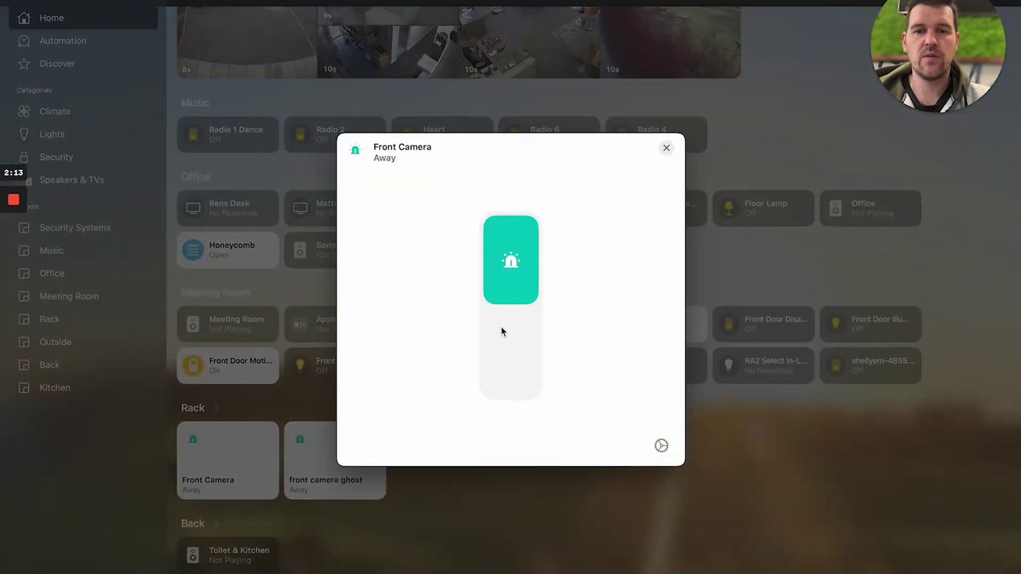
click(502, 340)
click(666, 150)
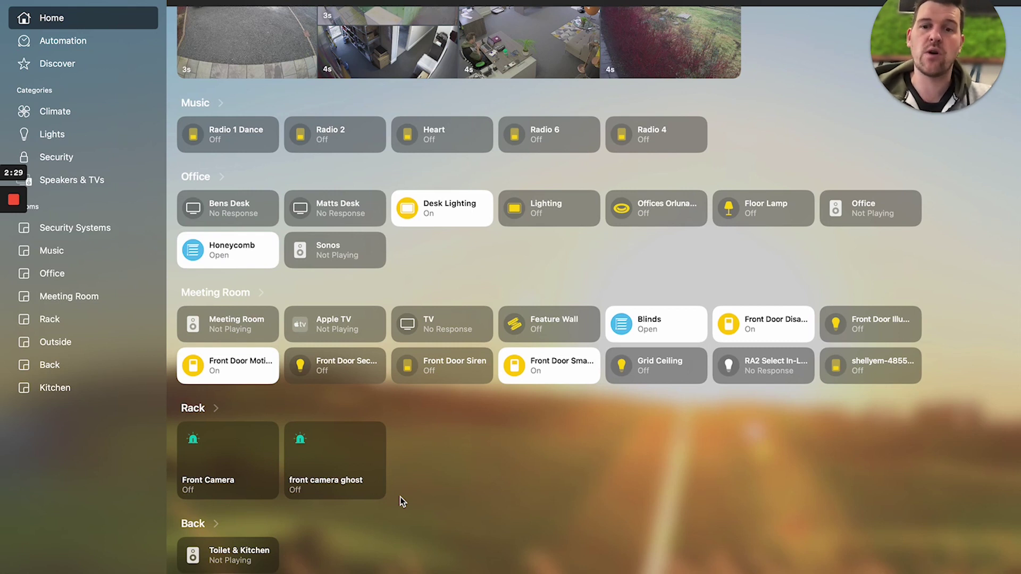
Switch to Home Assistant and submit the Texecom Homekit Server's mode and domains as bridge, include, with Sensor, Alarm Control Panel and Binary Sensor
key(super+Tab)
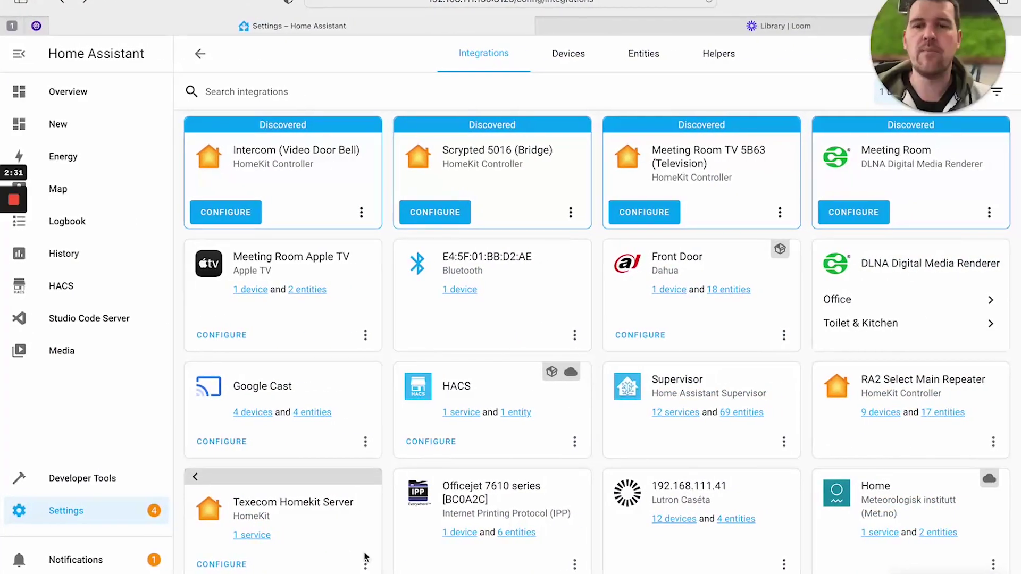
click(241, 570)
click(684, 481)
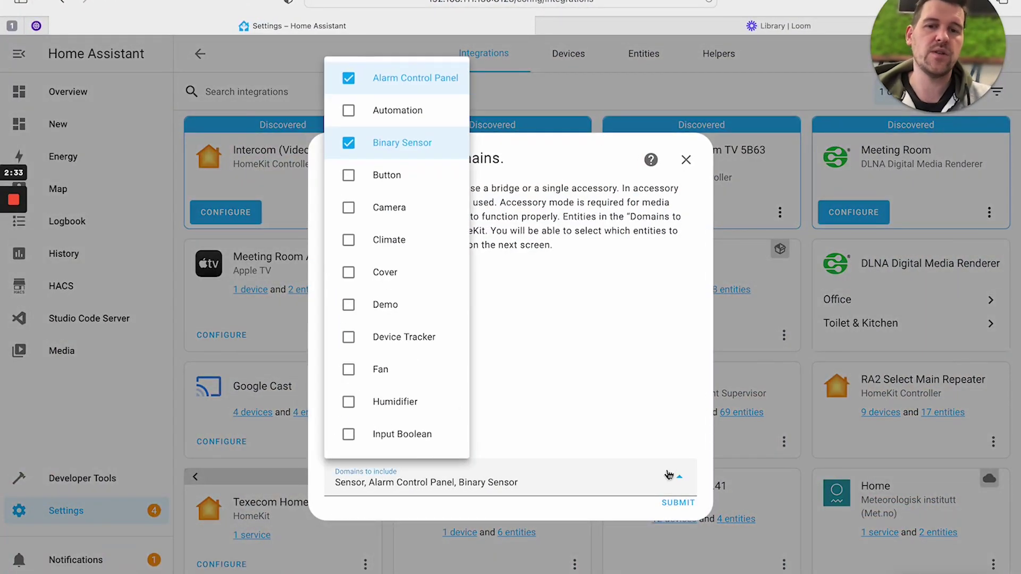
click(680, 475)
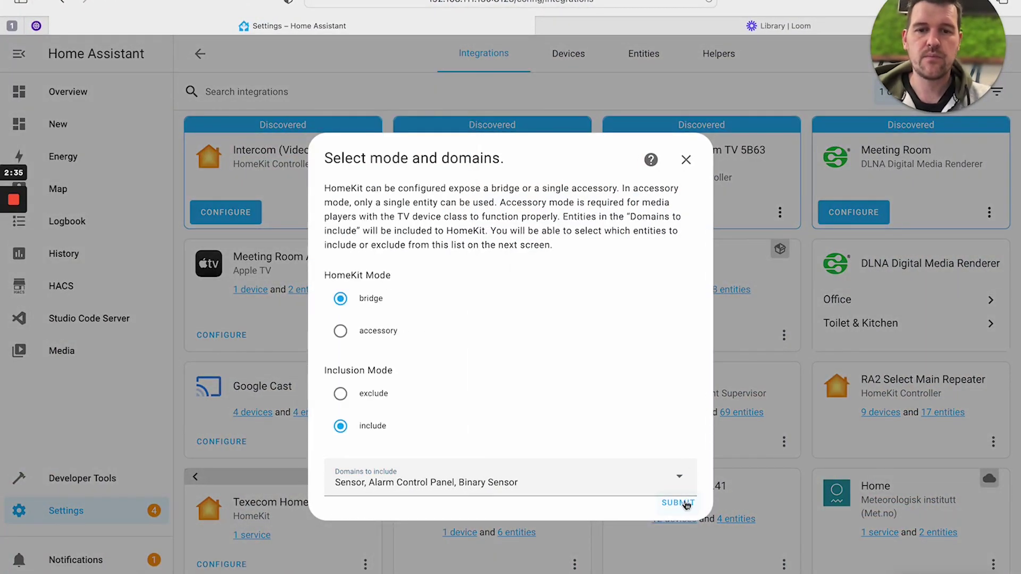
click(680, 502)
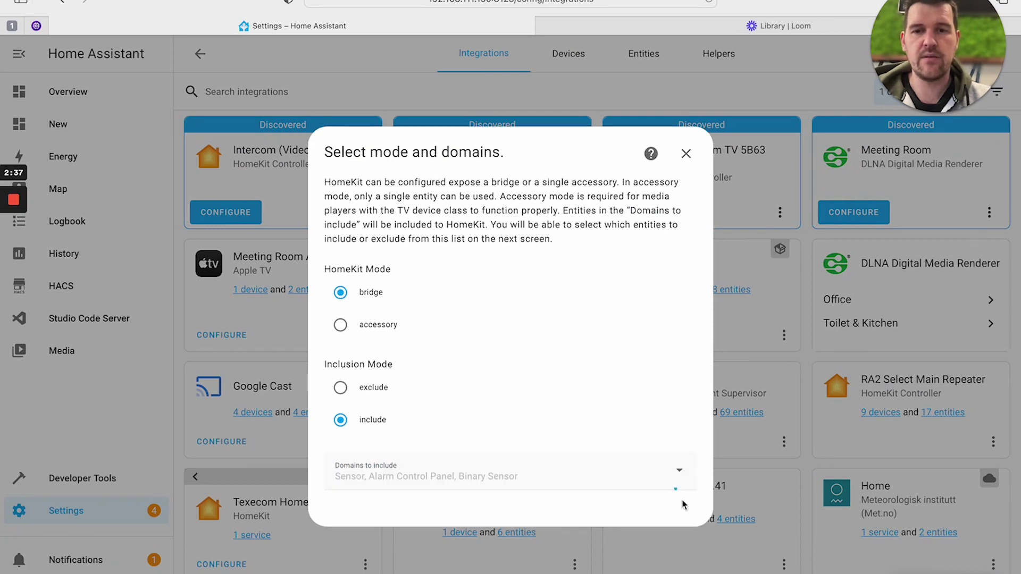
Remove front_camera_ghost from the entities included in the HomeKit bridge and finish the configuration without trigger devices
click(679, 355)
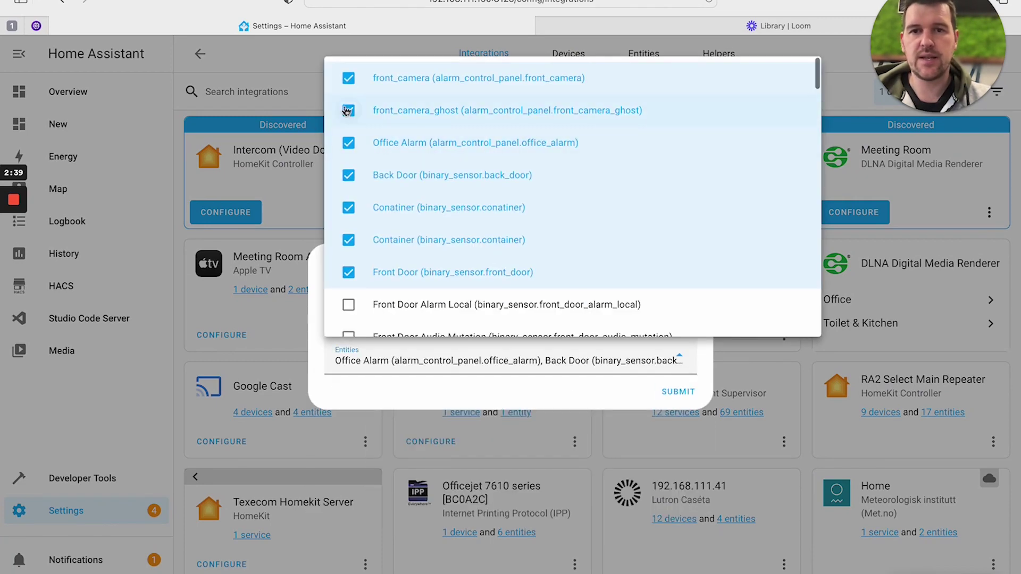
click(353, 115)
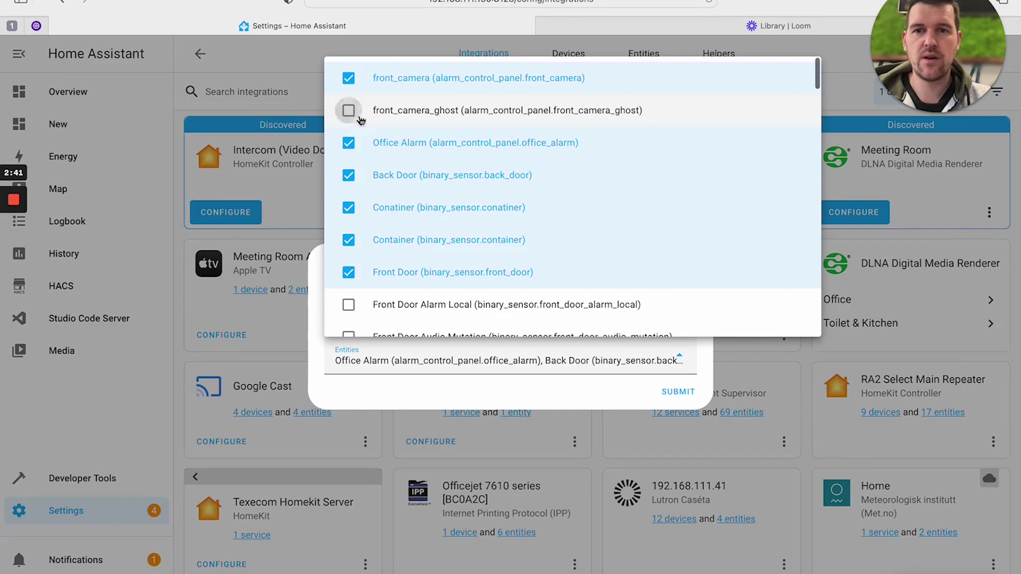
click(678, 392)
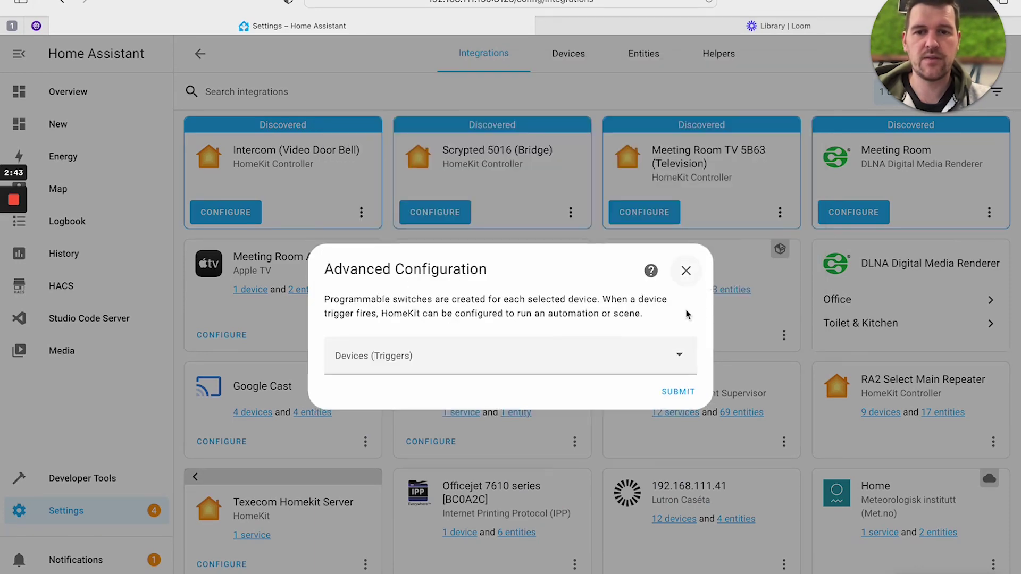
click(679, 391)
click(612, 362)
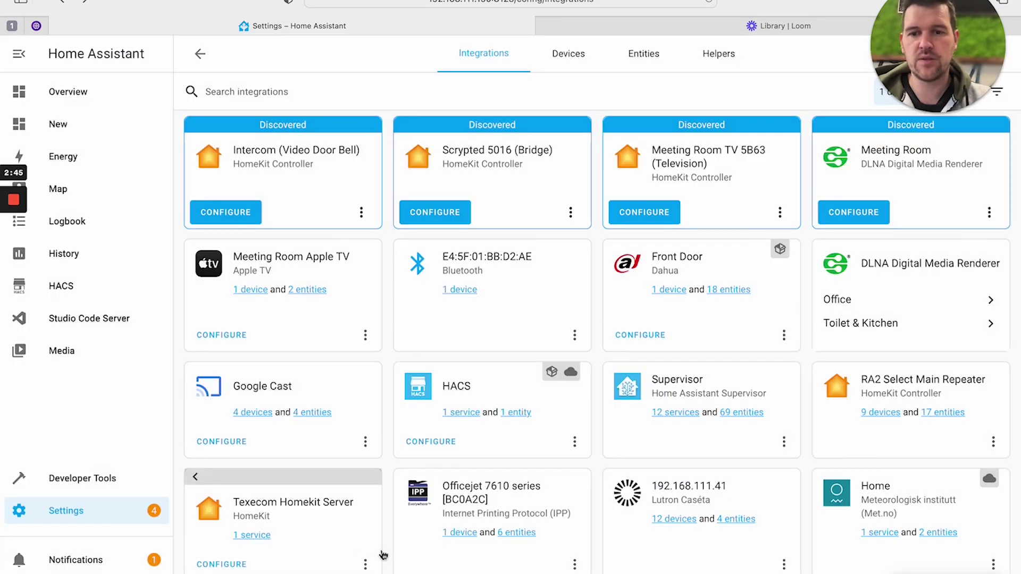
Reload the Texecom Homekit Server integration to apply the changed entity list and dismiss the notice
click(365, 564)
click(448, 285)
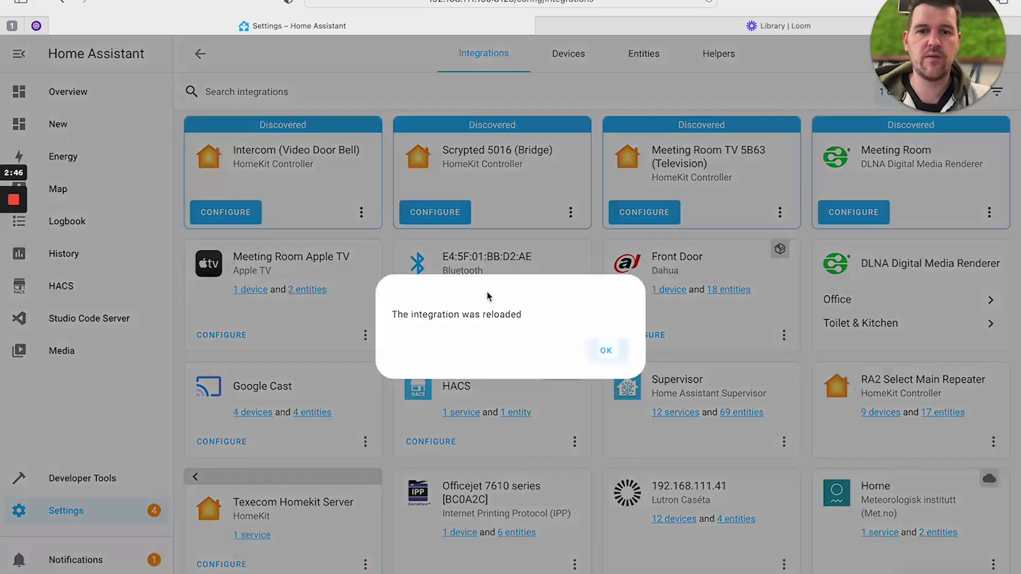
click(606, 352)
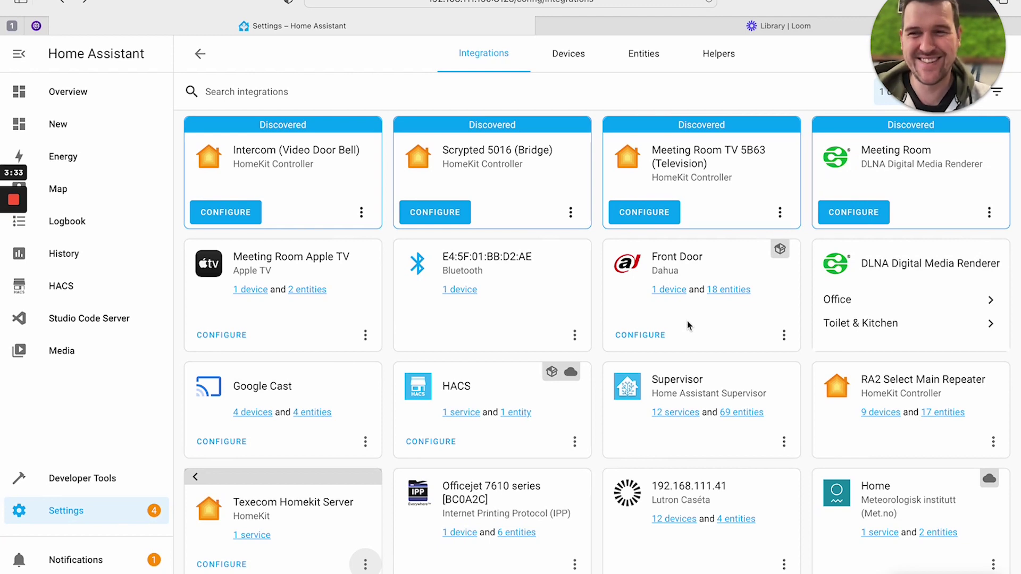
mouse_move(22, 203)
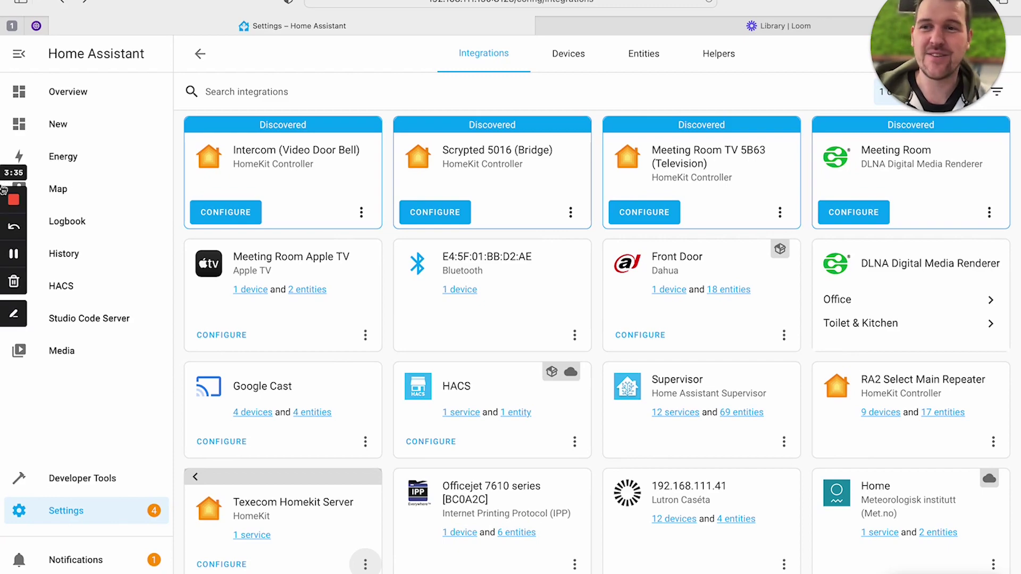